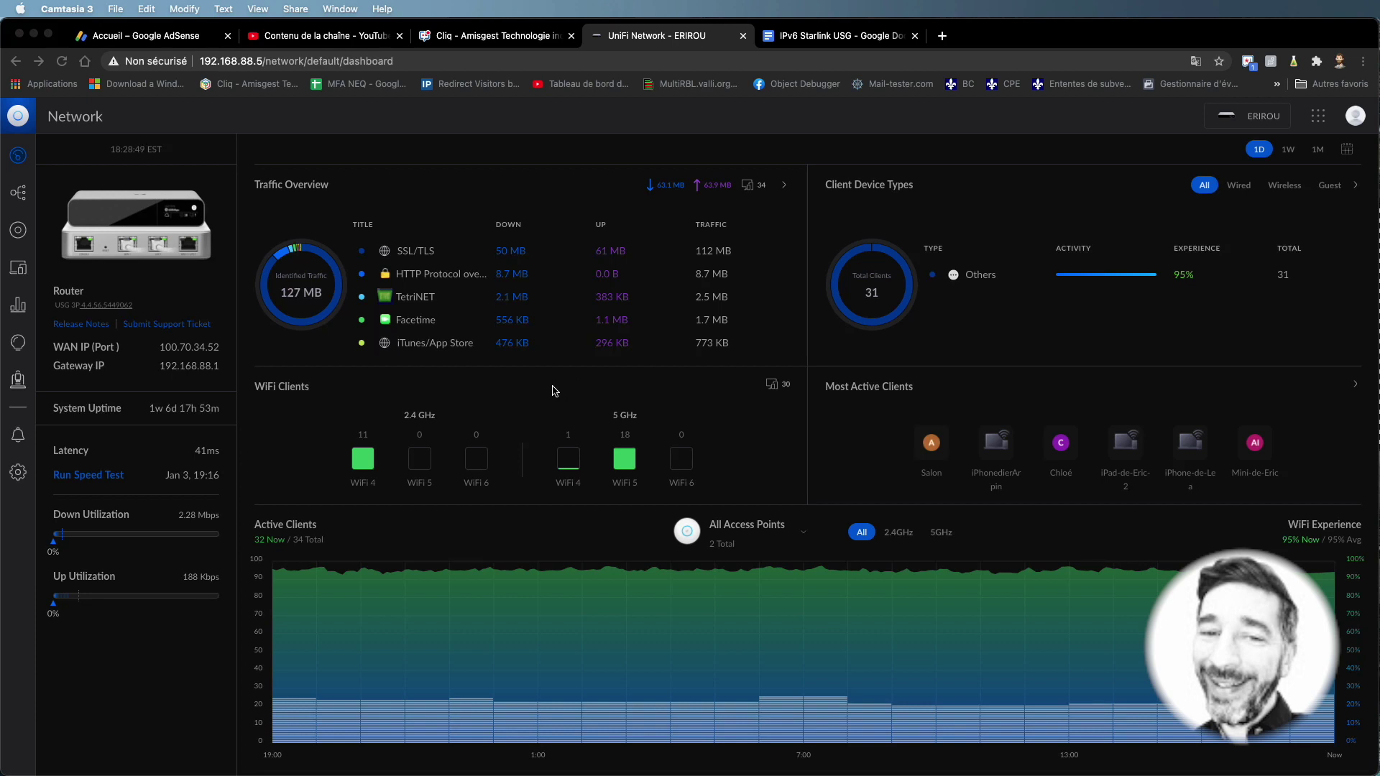
Set the Default (WAN1) internet connection's IPv6 type to DHCPv6 with a prefix delegation size of 56
click(17, 475)
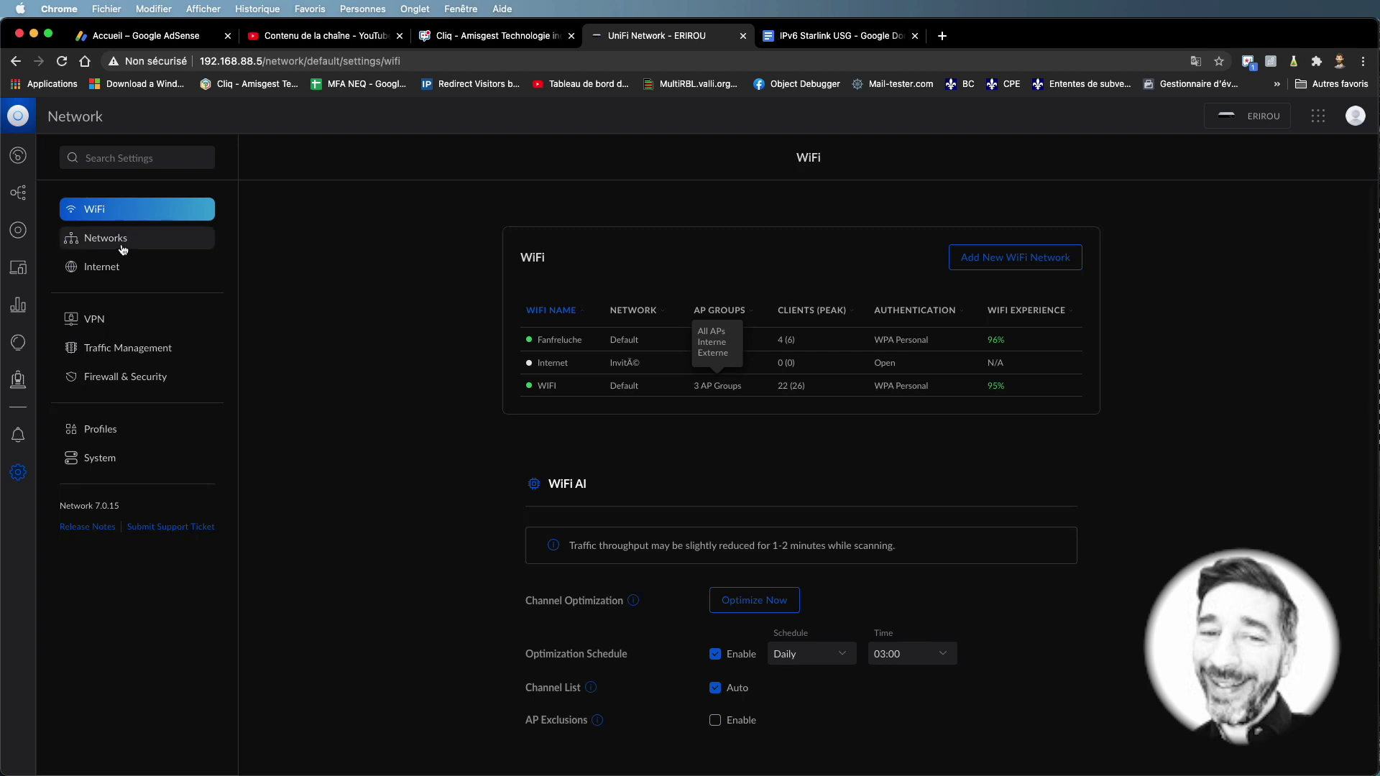
click(123, 268)
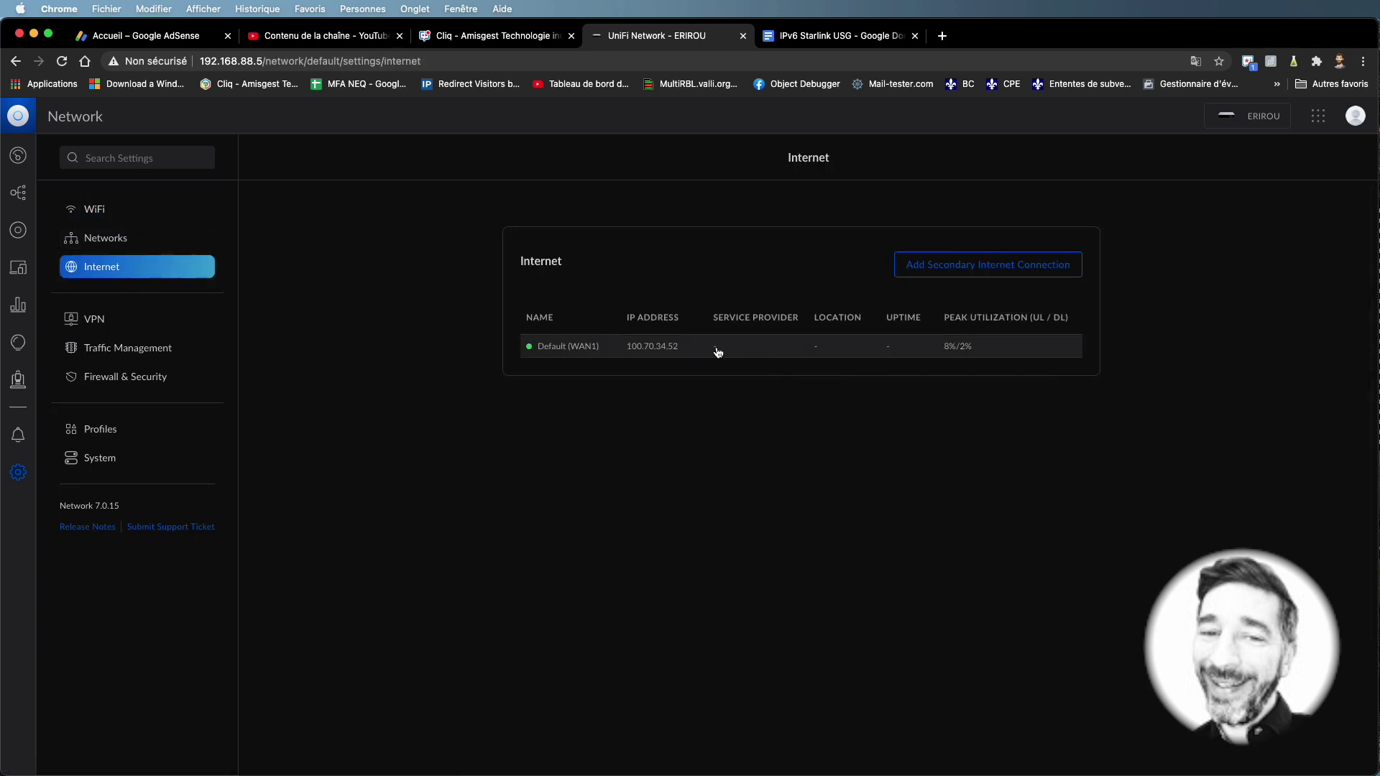
click(717, 351)
scroll(719, 359, down, 3)
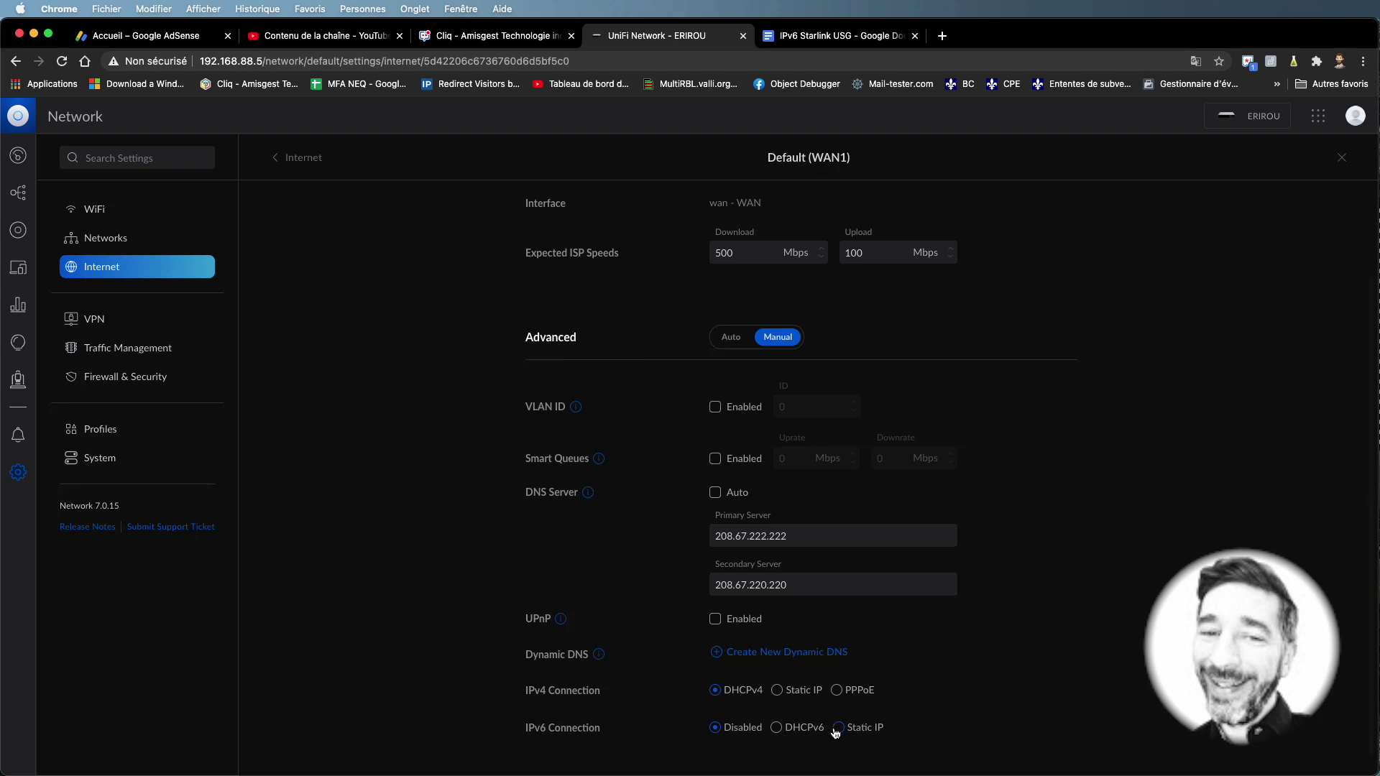
click(776, 728)
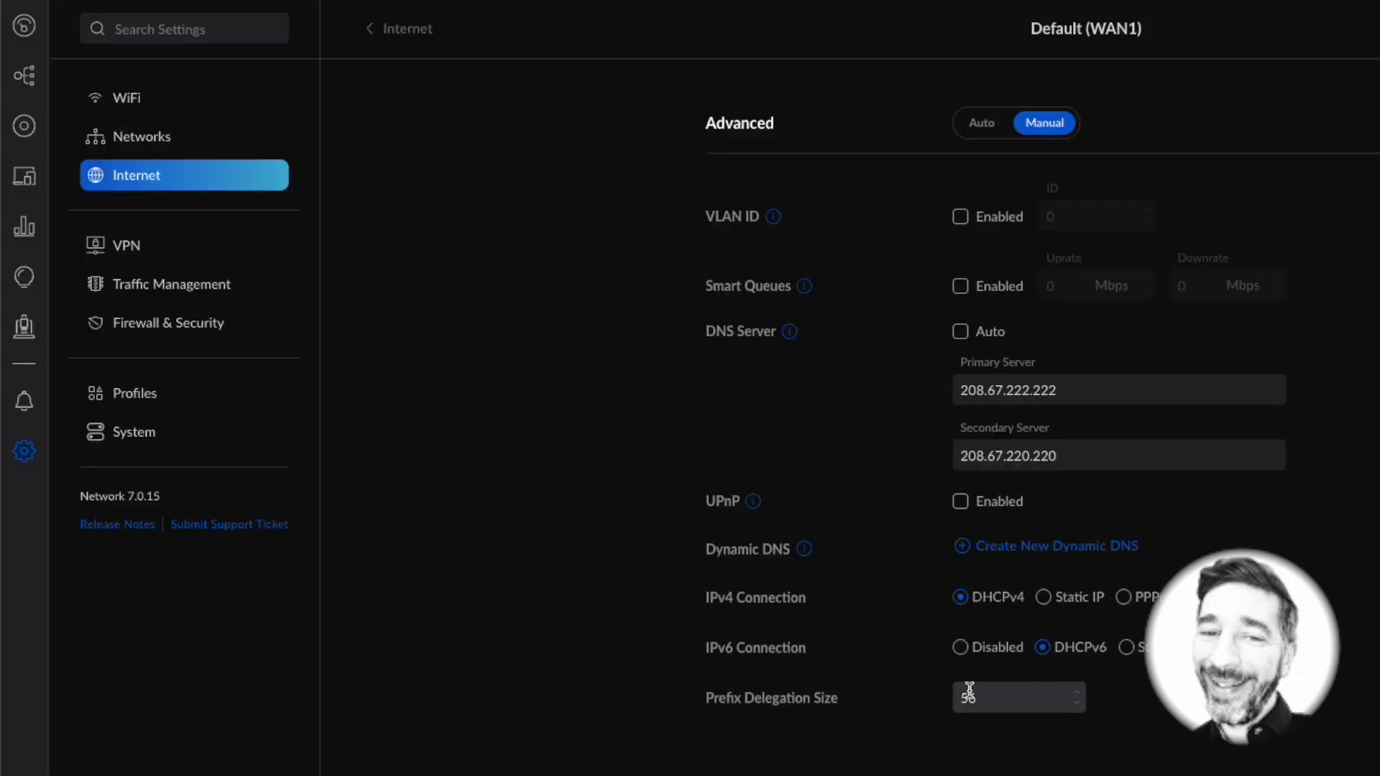
drag(1005, 702, 949, 703)
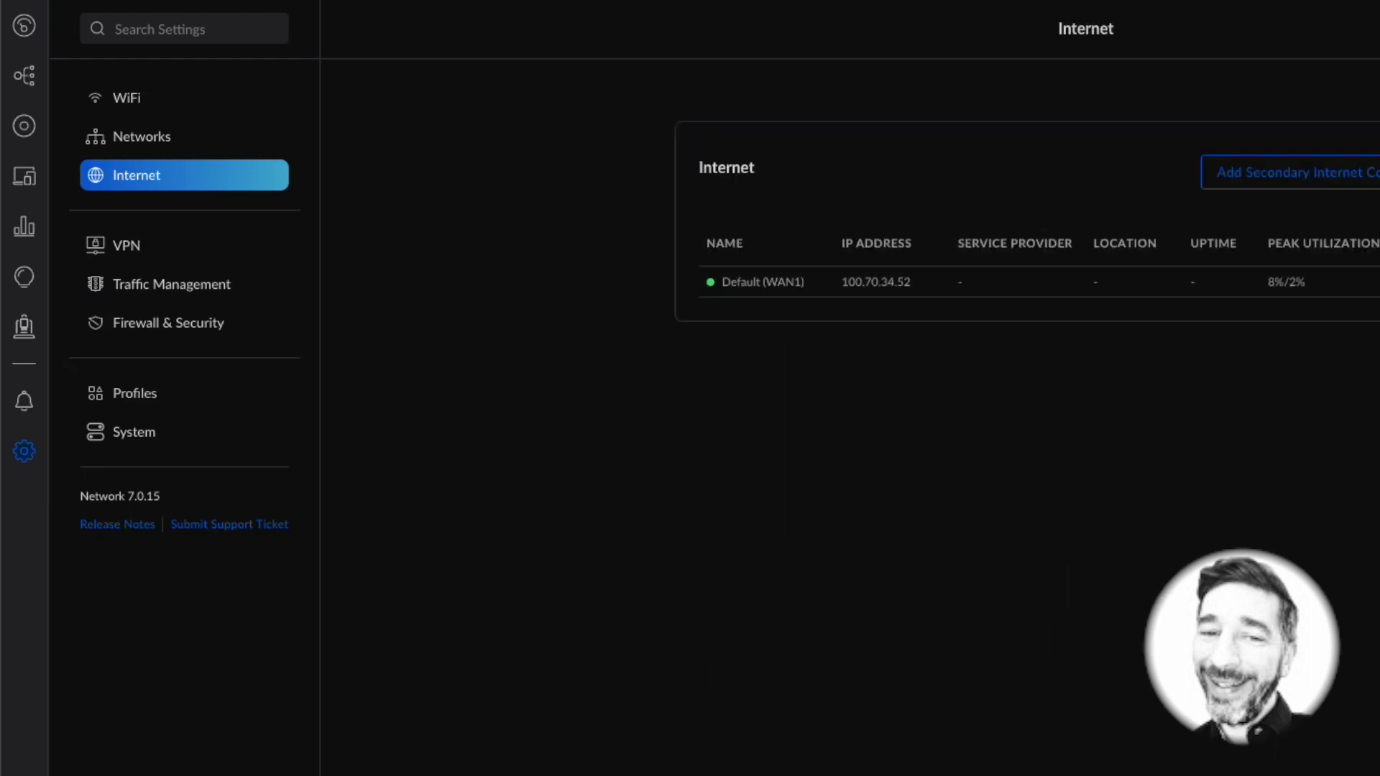
Review the Default network's DHCP range, IPv6 prefix delegation settings and IPv6 DNS servers
click(149, 144)
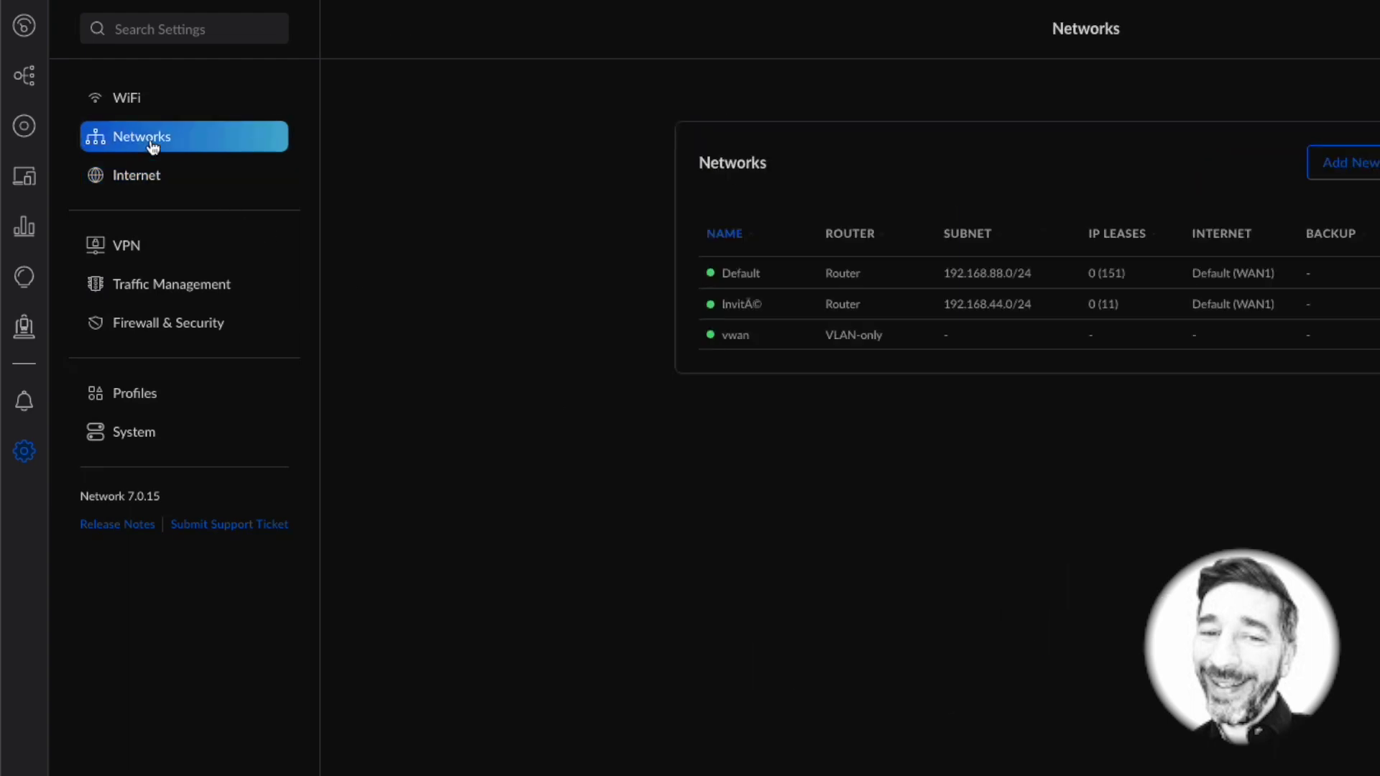
click(846, 282)
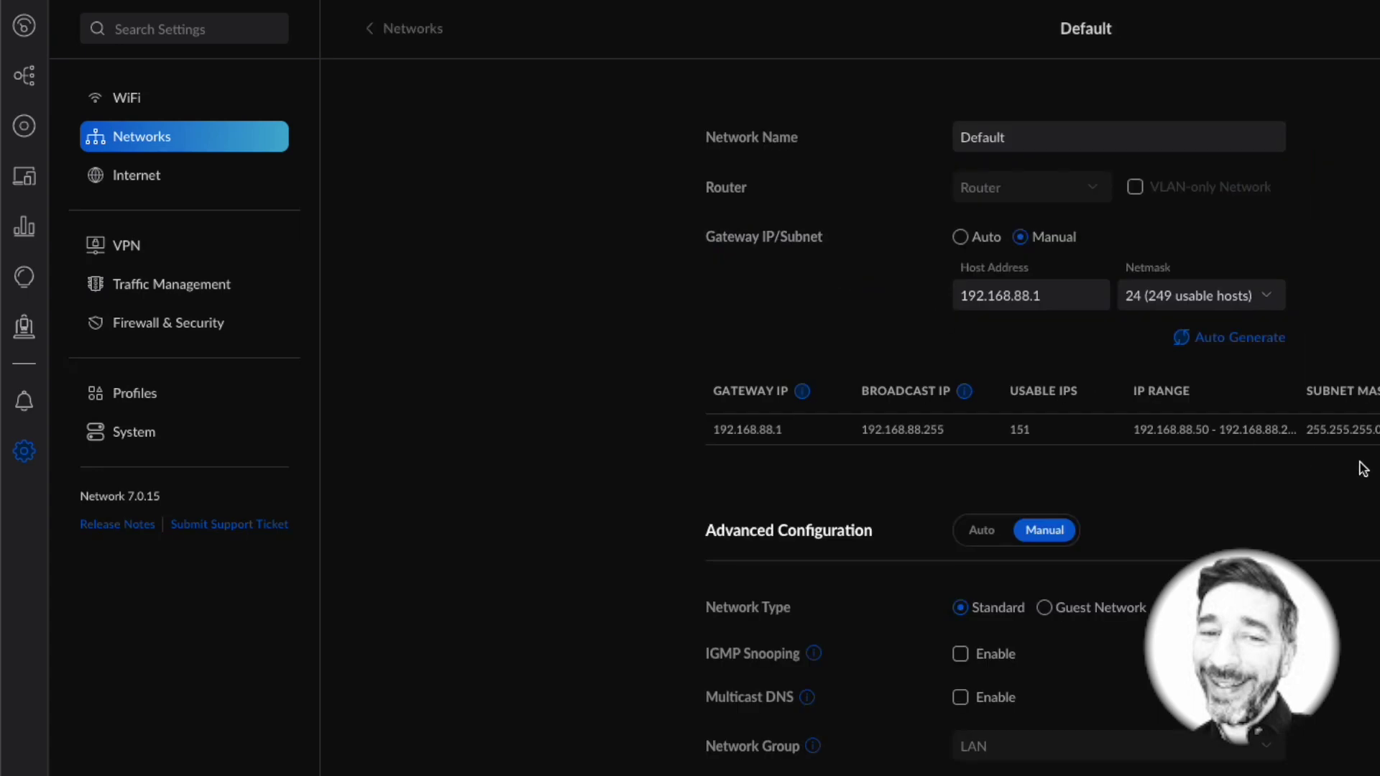
scroll(1364, 469, down, 5)
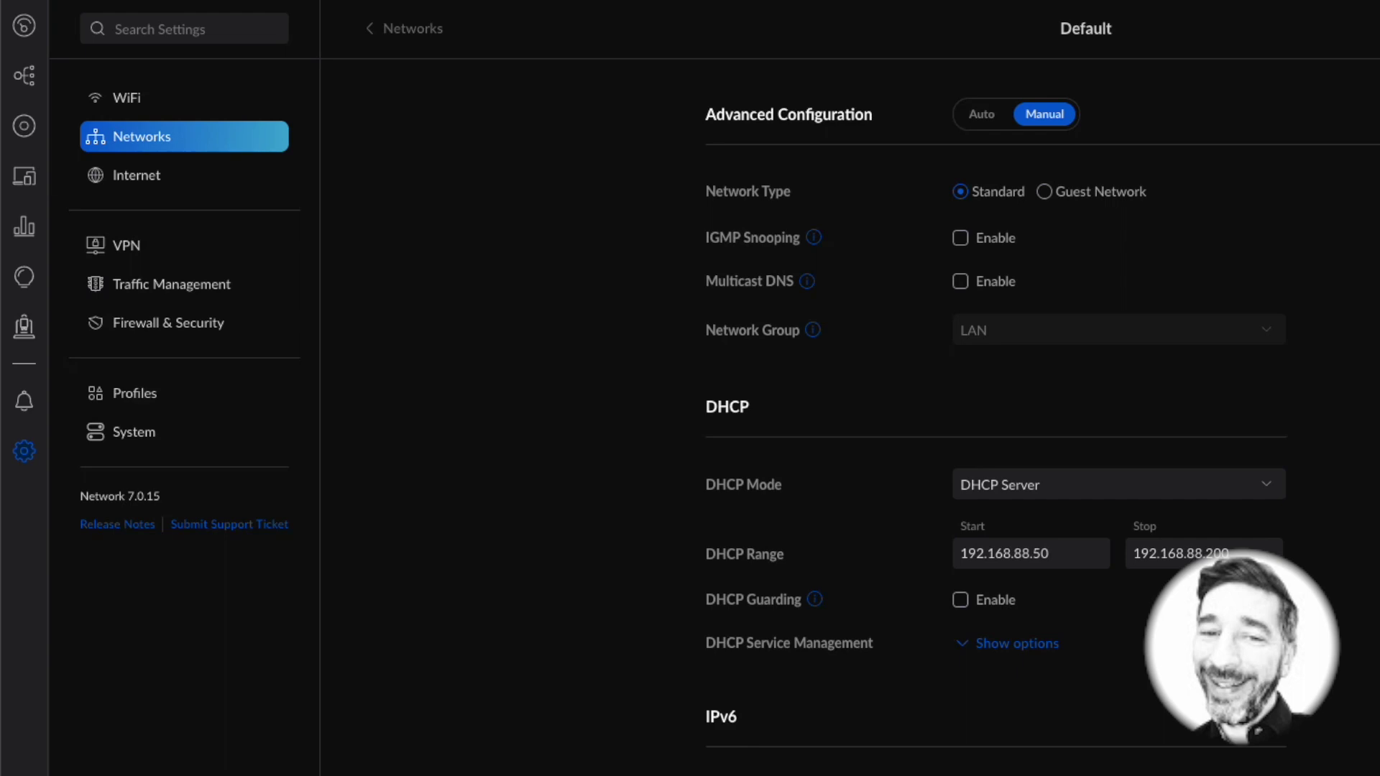
drag(1072, 554, 967, 555)
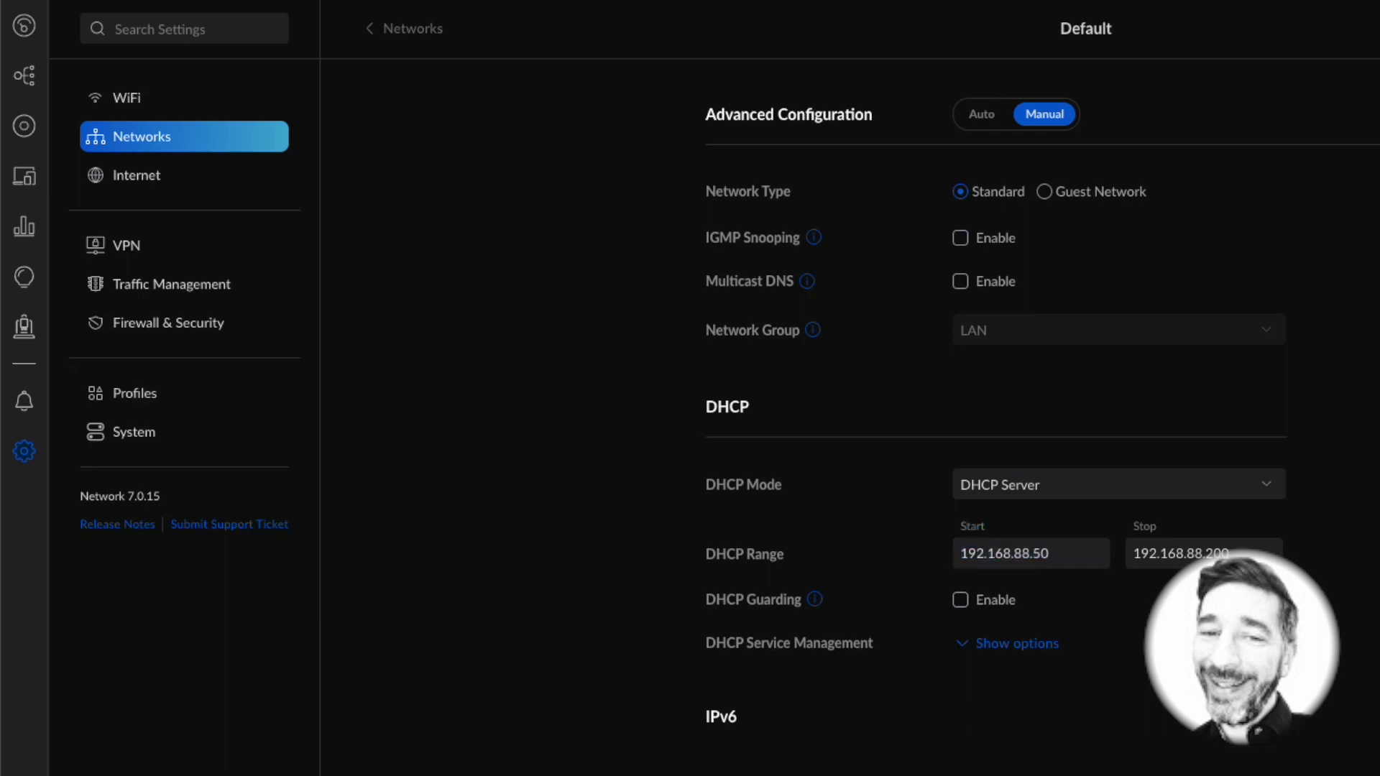
scroll(1112, 653, down, 9)
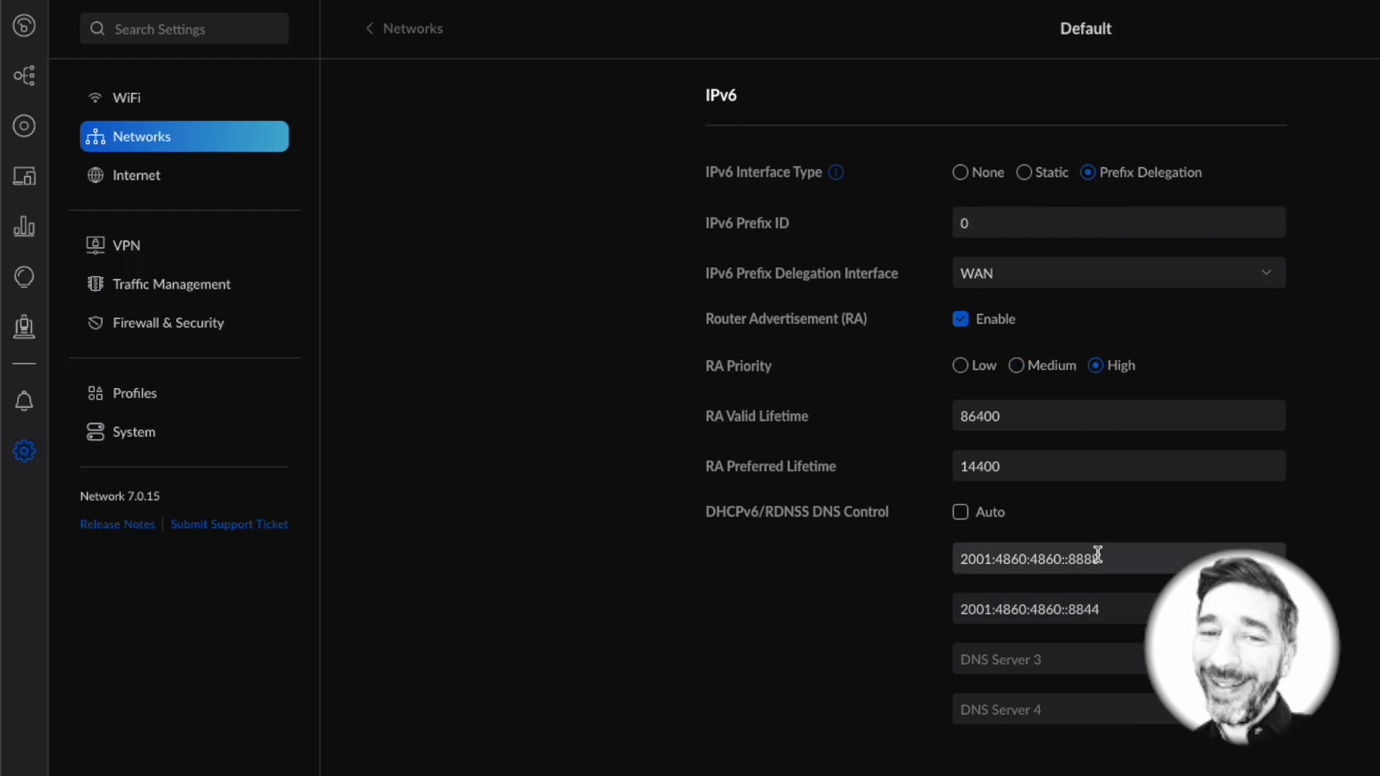
drag(1122, 562, 960, 560)
drag(1153, 616, 956, 610)
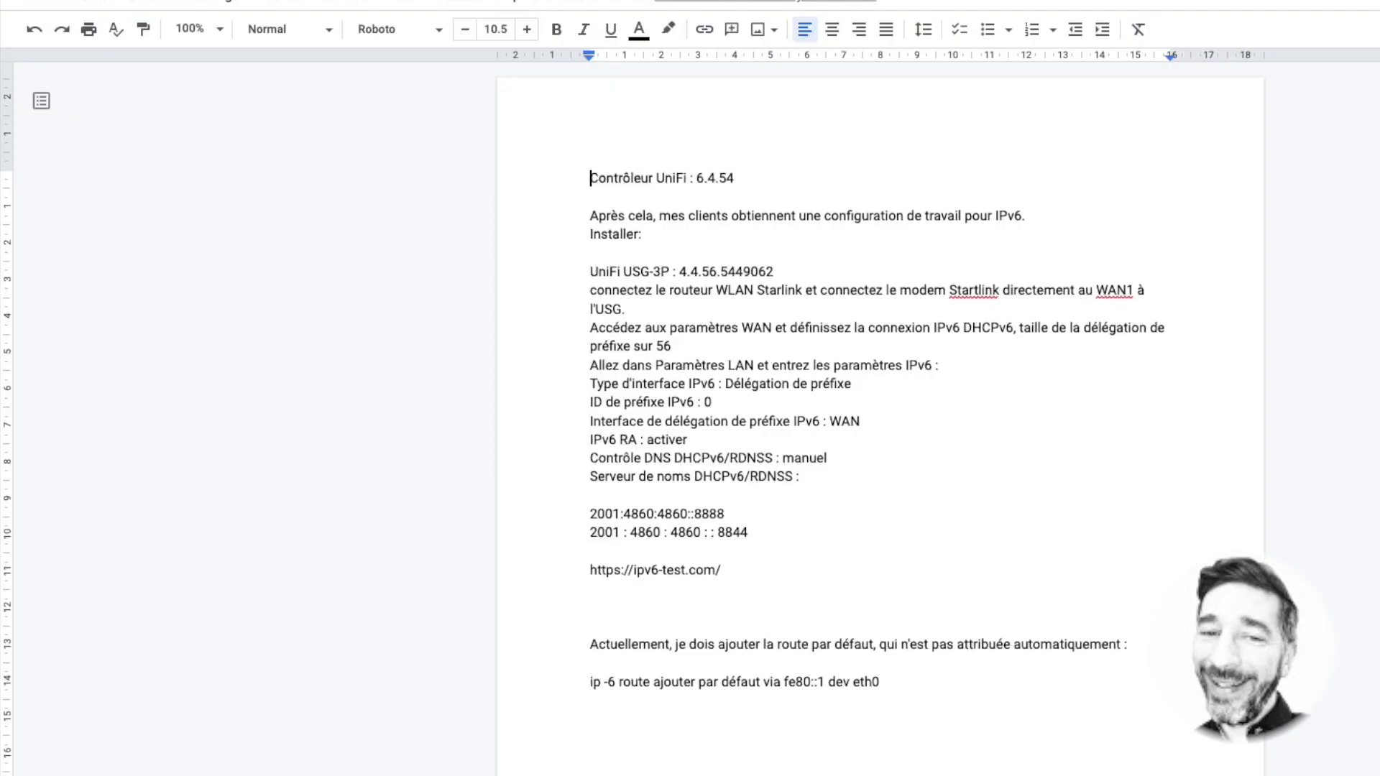
In the Google Docs notes, insert a blank line before "Serveur de noms DHCPv6/RDNSS :", above the two DNS addresses
drag(761, 540, 573, 515)
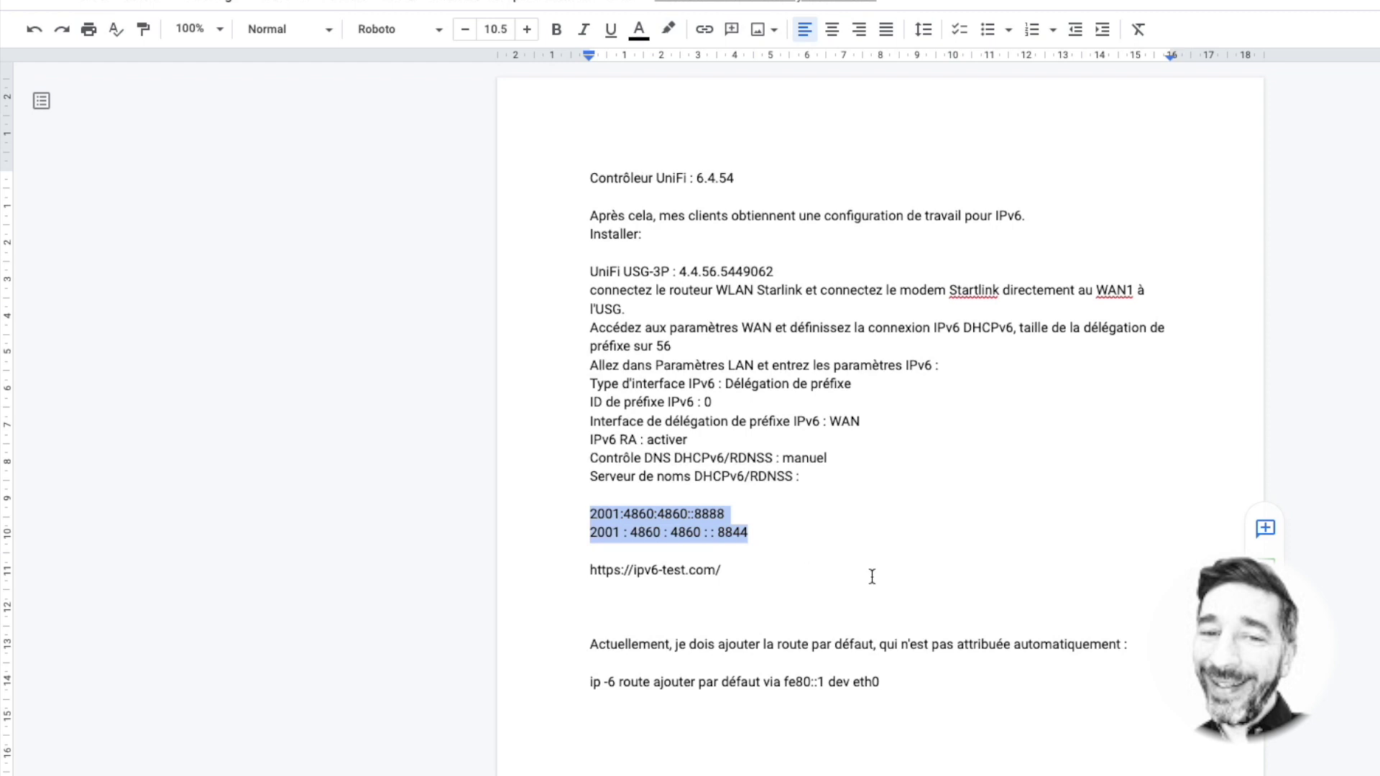
click(591, 478)
key(Return)
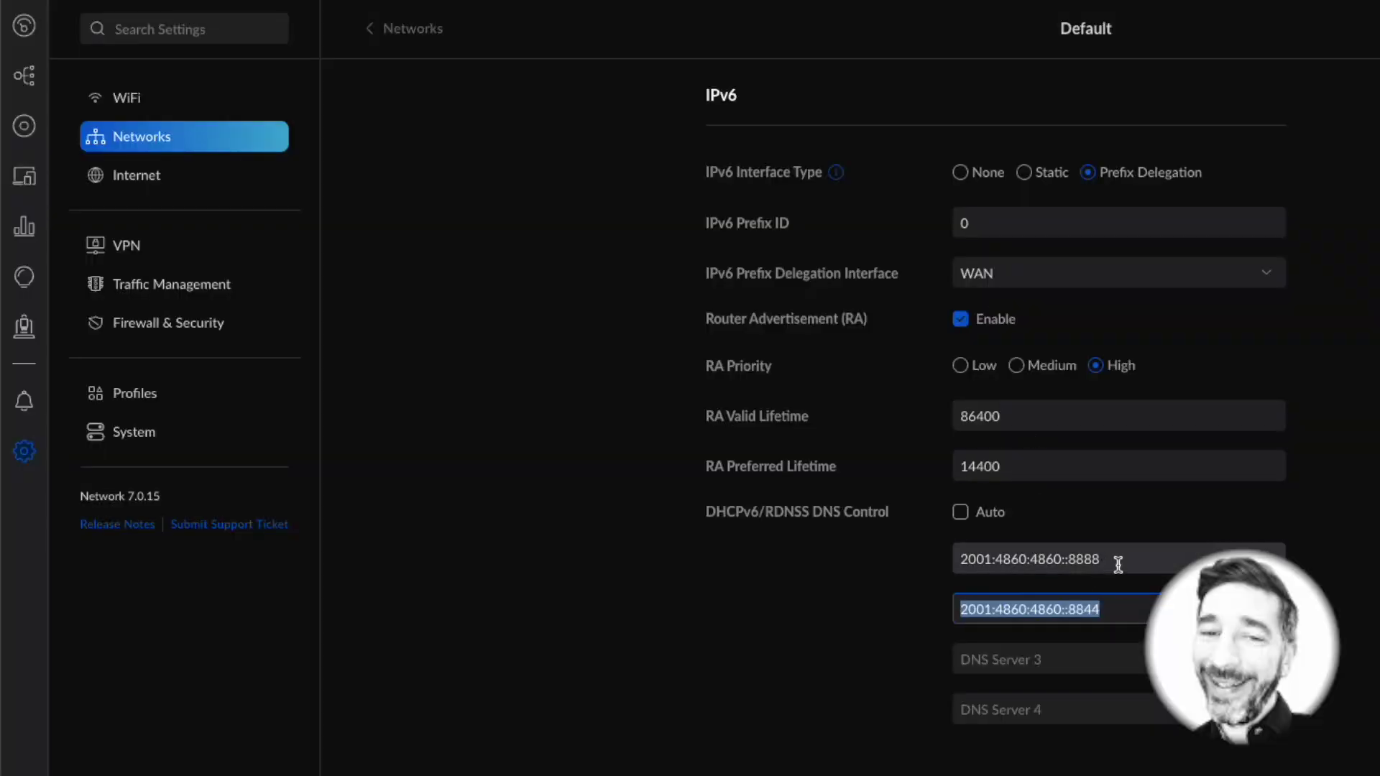
Back in UniFi Network, check the Default network's two IPv6 DNS servers and IPv6 prefix ID, and save the network
drag(1119, 564, 950, 560)
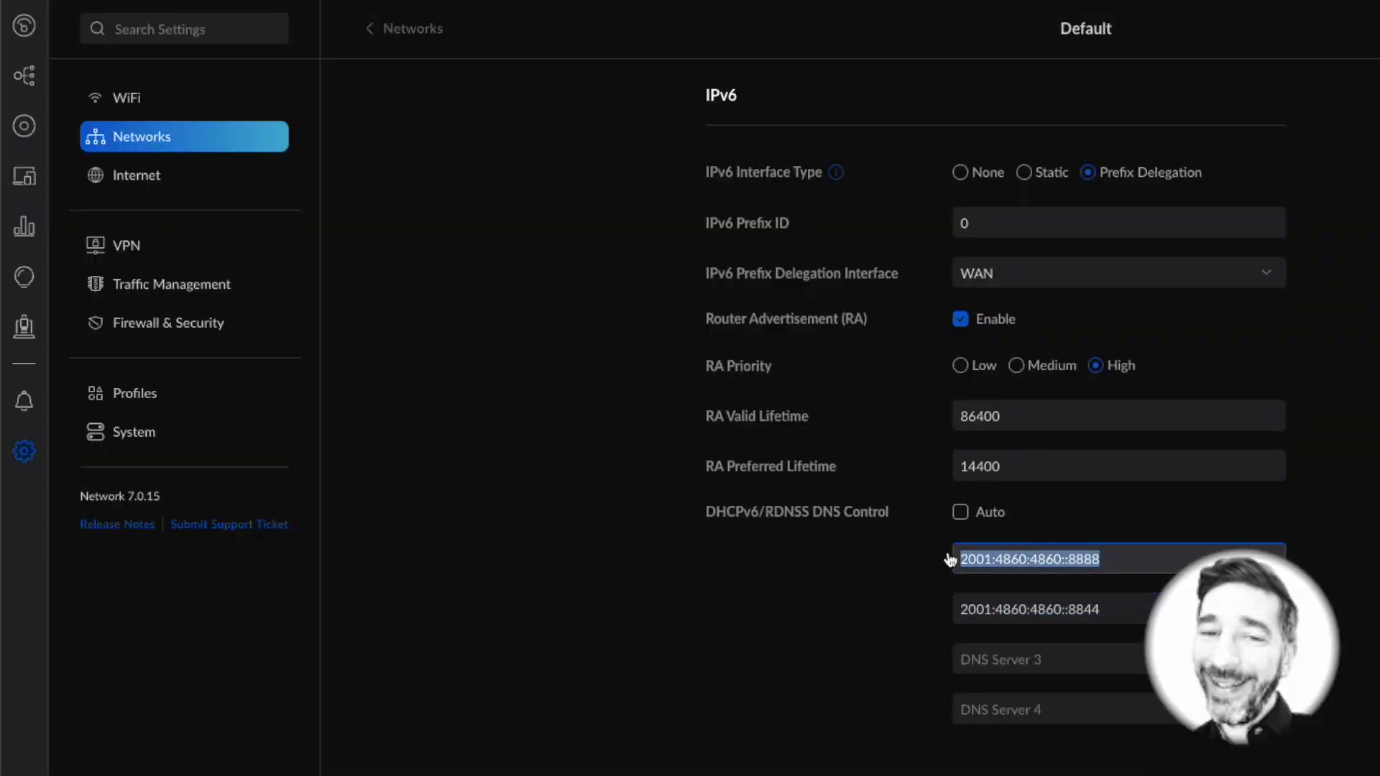
drag(1145, 609, 953, 611)
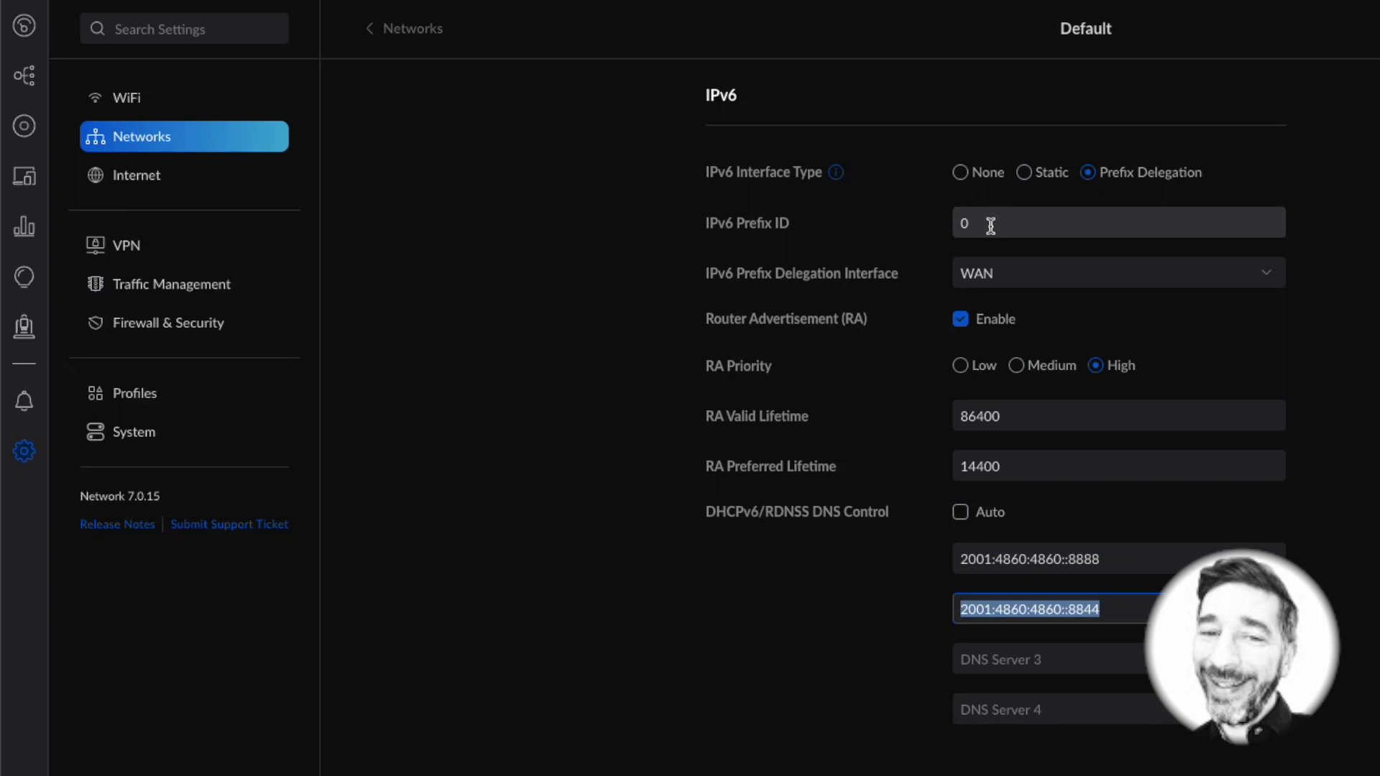
drag(989, 222, 807, 229)
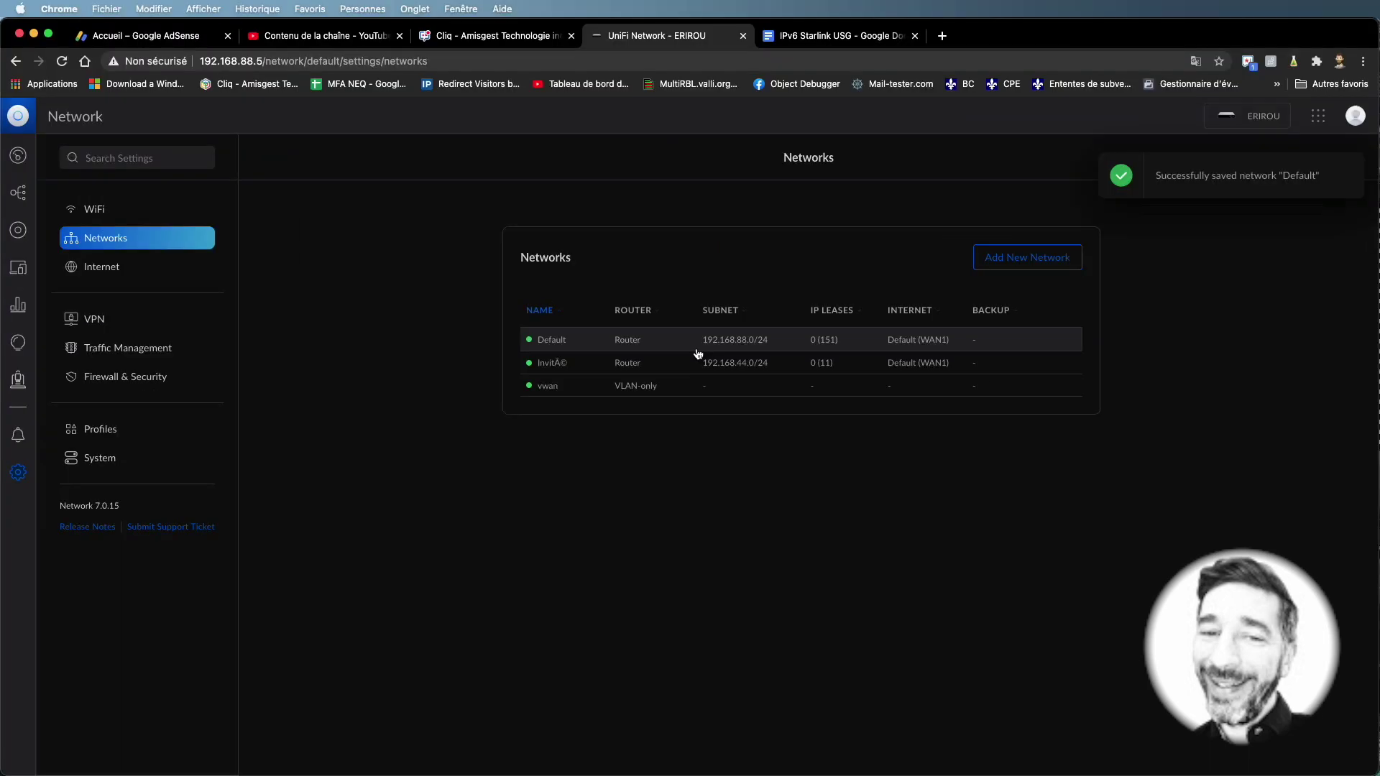
Copy the "ip -6 route" command line from the IPv6 Starlink USG notes and switch to the router's SSH session in Terminal
click(851, 45)
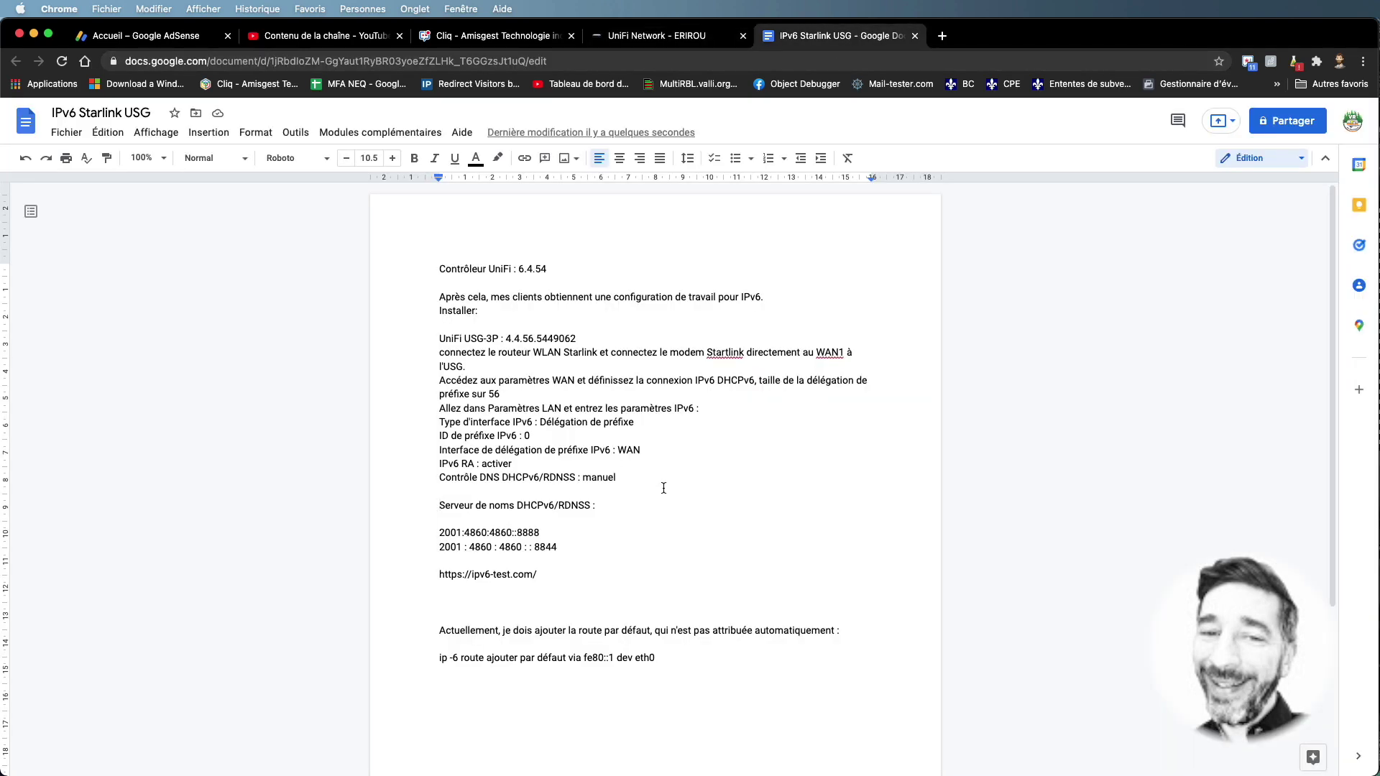
drag(666, 659, 420, 658)
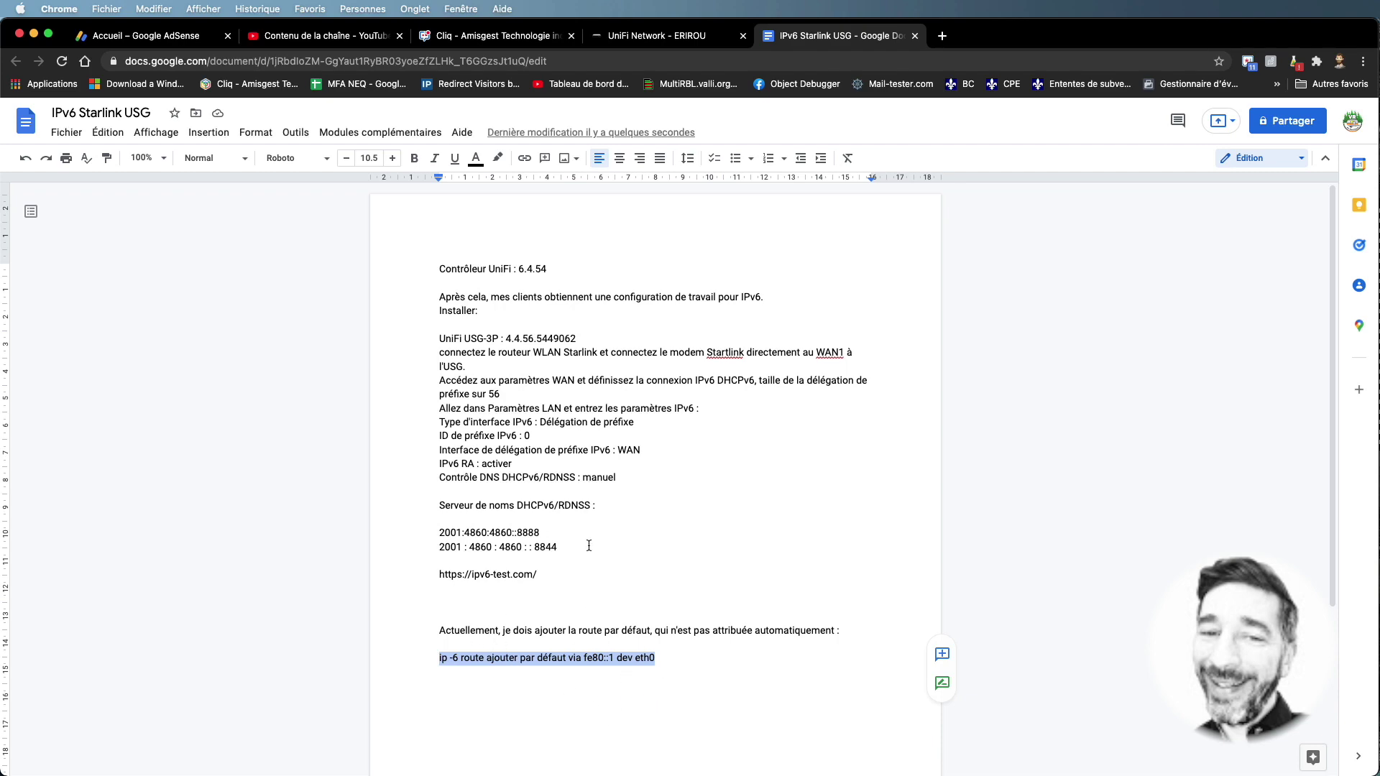
key(super+Tab)
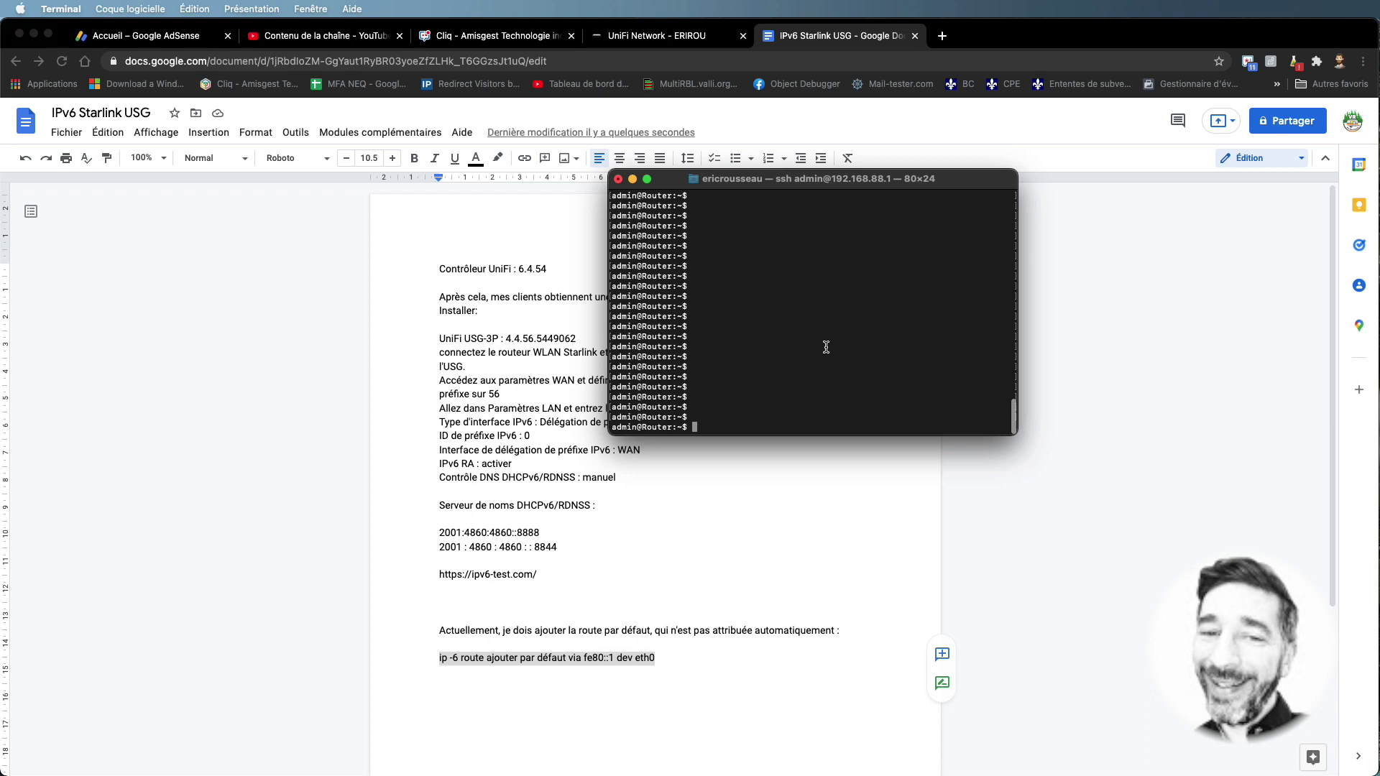
drag(881, 187, 817, 243)
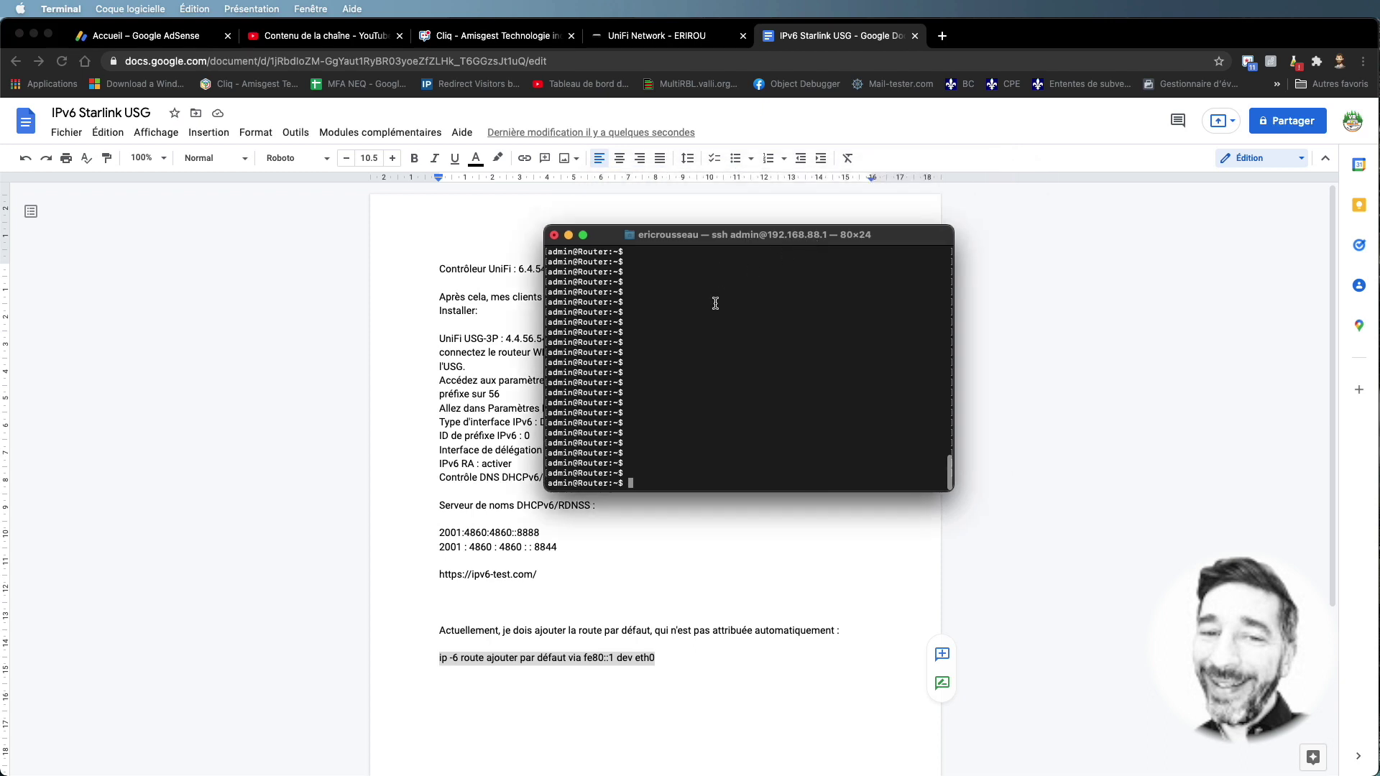
Try to add the default route with "ip -6 route ajouter par dfaut via fe80::1 dev eth0"
text(ip -6 route ajouter par dfaut via fe80::1 dev eth0)
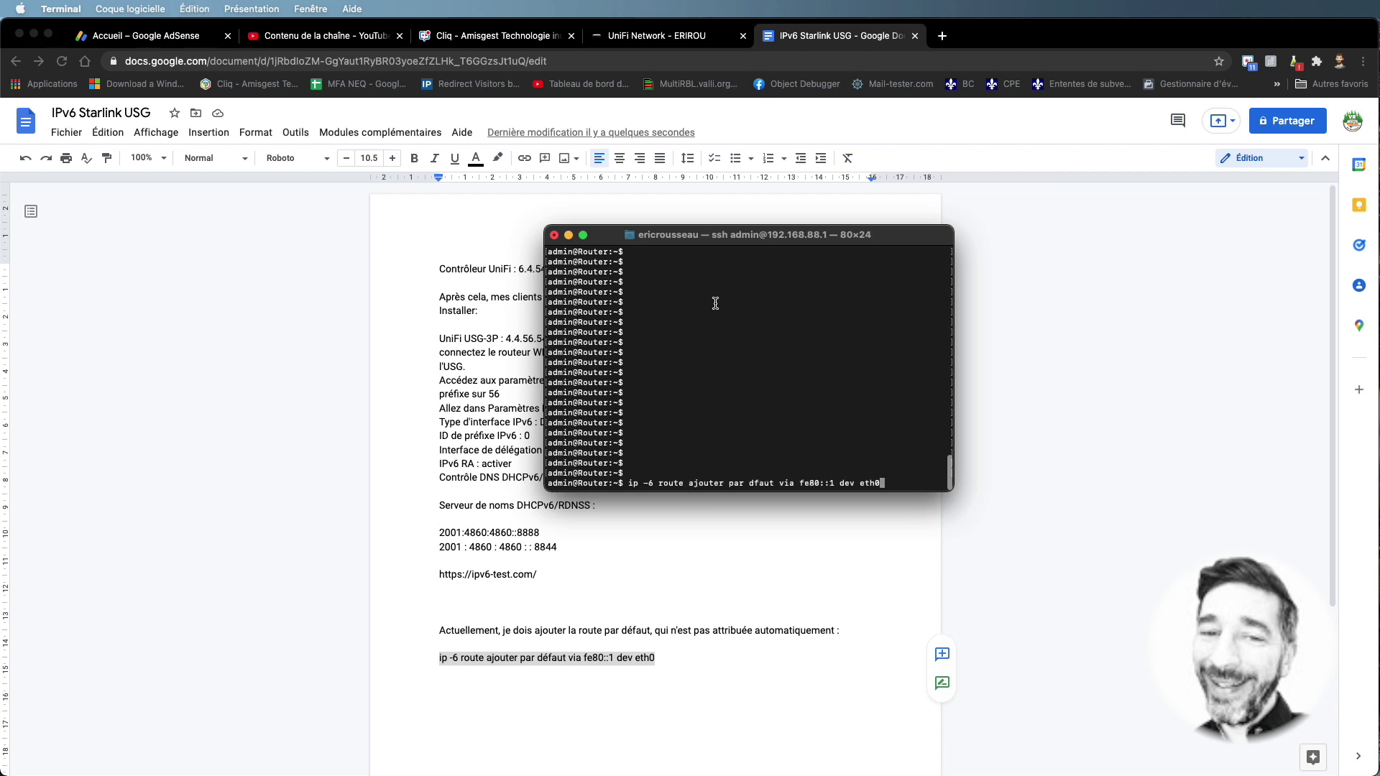
key(Return)
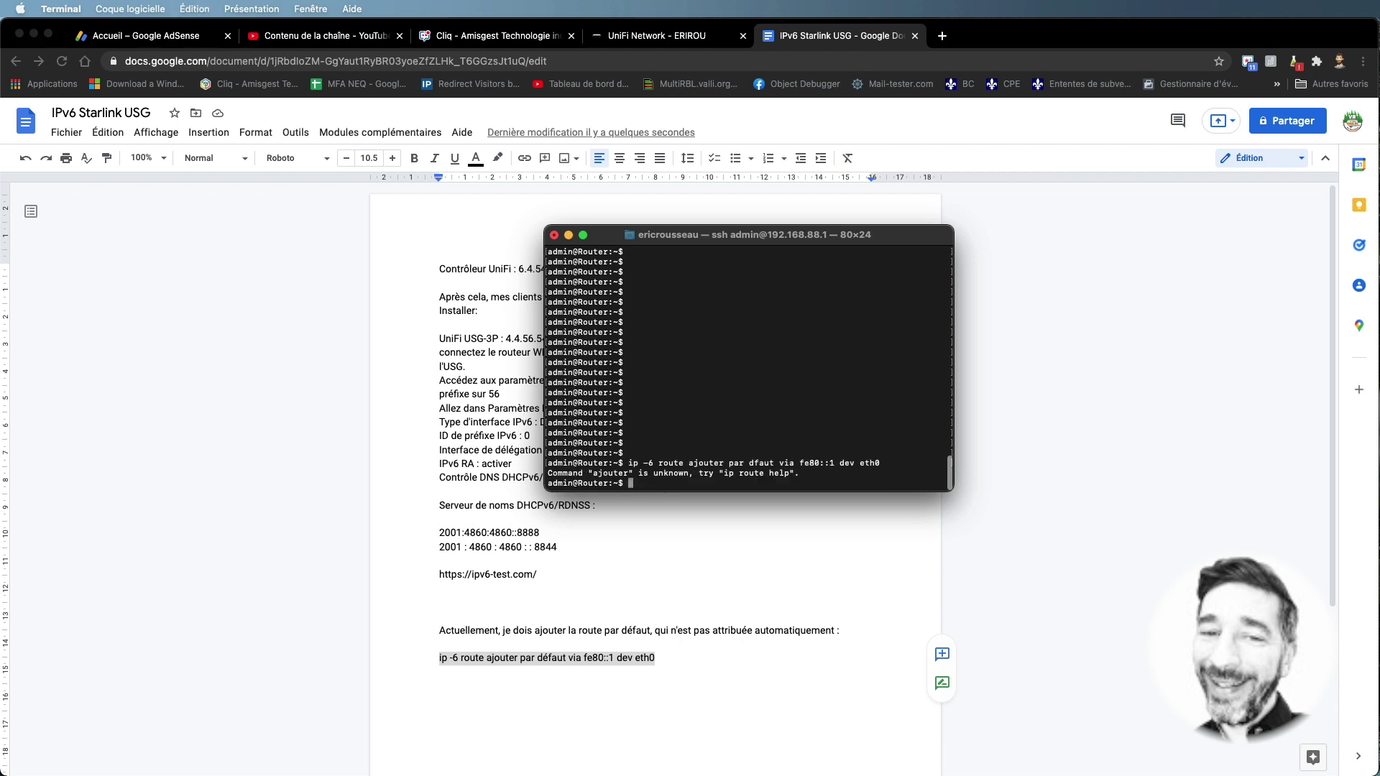
Run "ip -6 route add default via fe80::1 dev eth0" on the router and replace the command line in the Google Docs notes with it
text(ip -6 route add default via fe80::1 dev eth0)
key(Return)
drag(629, 463, 847, 464)
key(super+c)
key(super+Tab)
key(super+v)
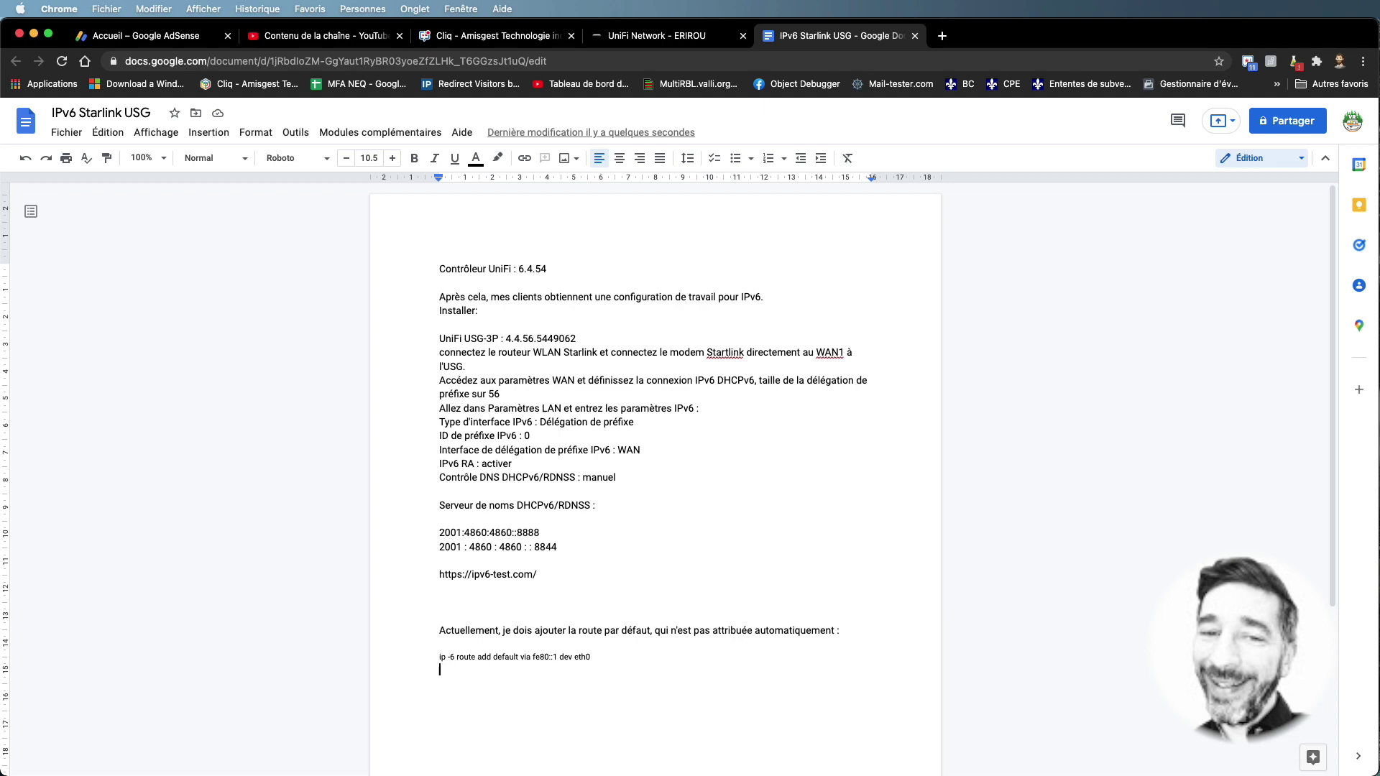
In macOS System Preferences, inspect the Wi-Fi connection's TCP/IP details for its IPv6 router and addresses, and close the window
key(super+Tab)
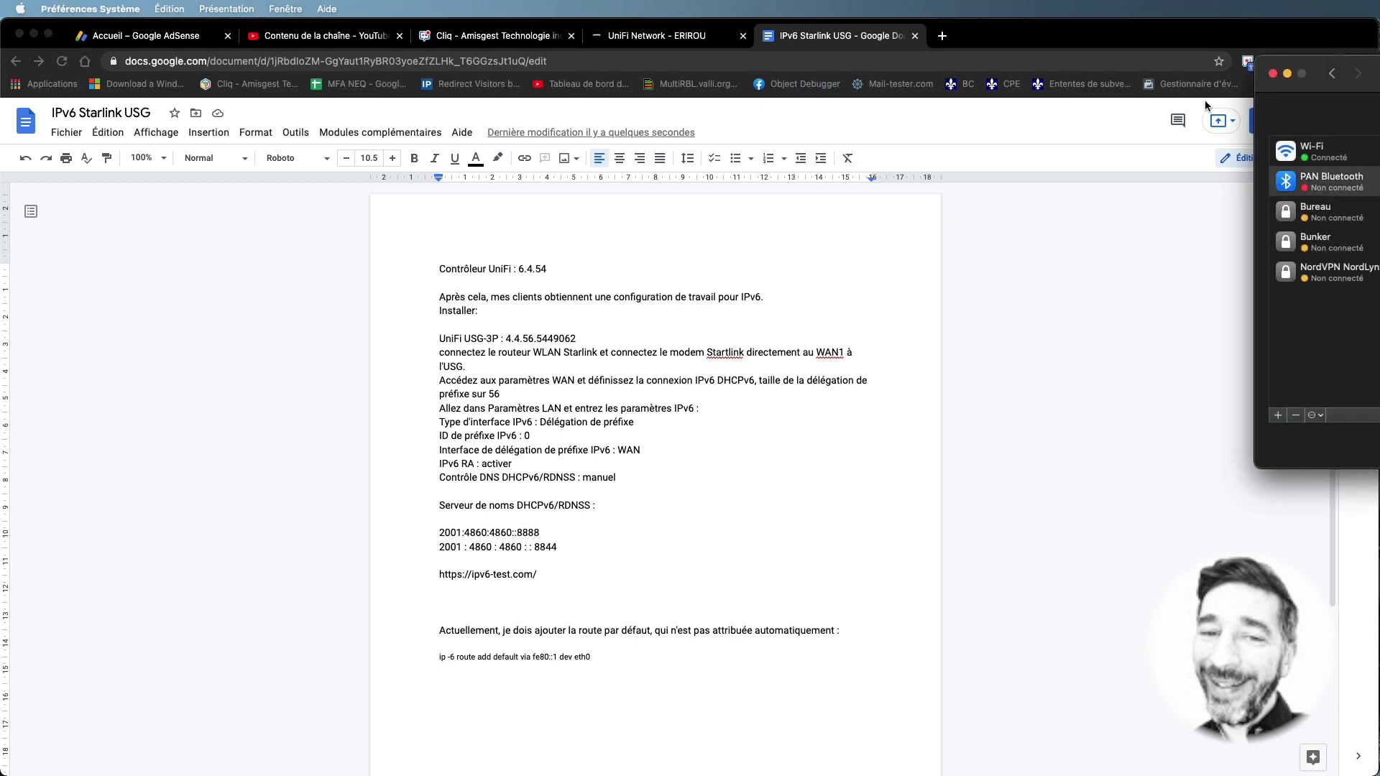
drag(1330, 73, 389, 101)
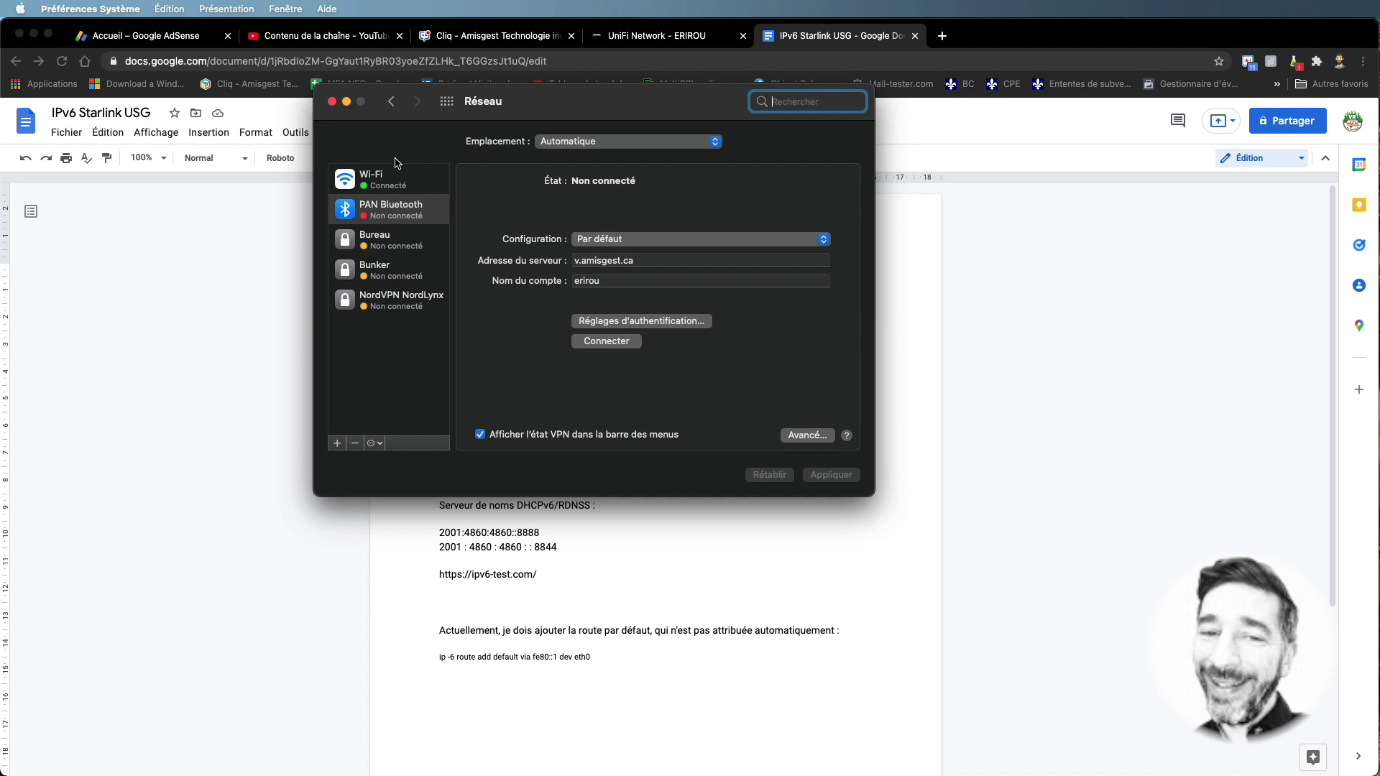
click(388, 188)
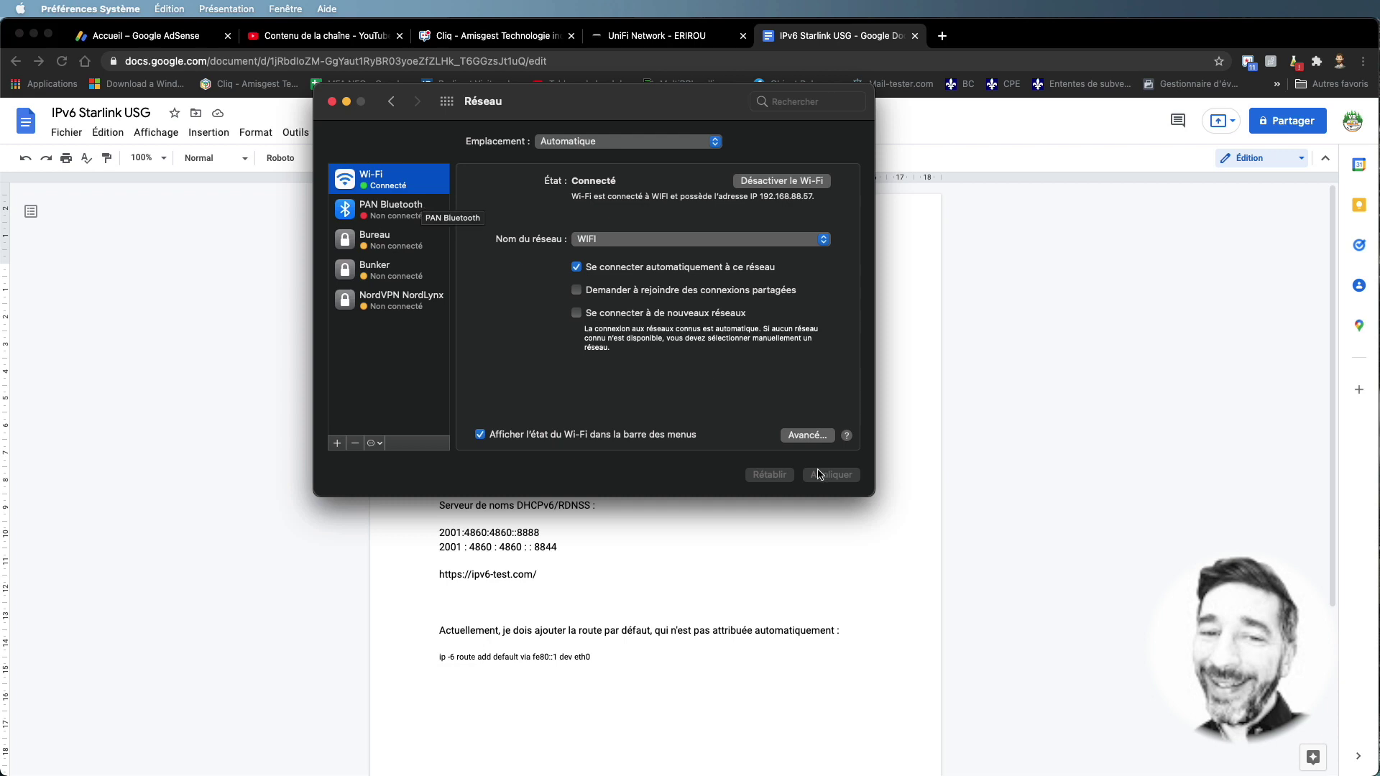
click(815, 437)
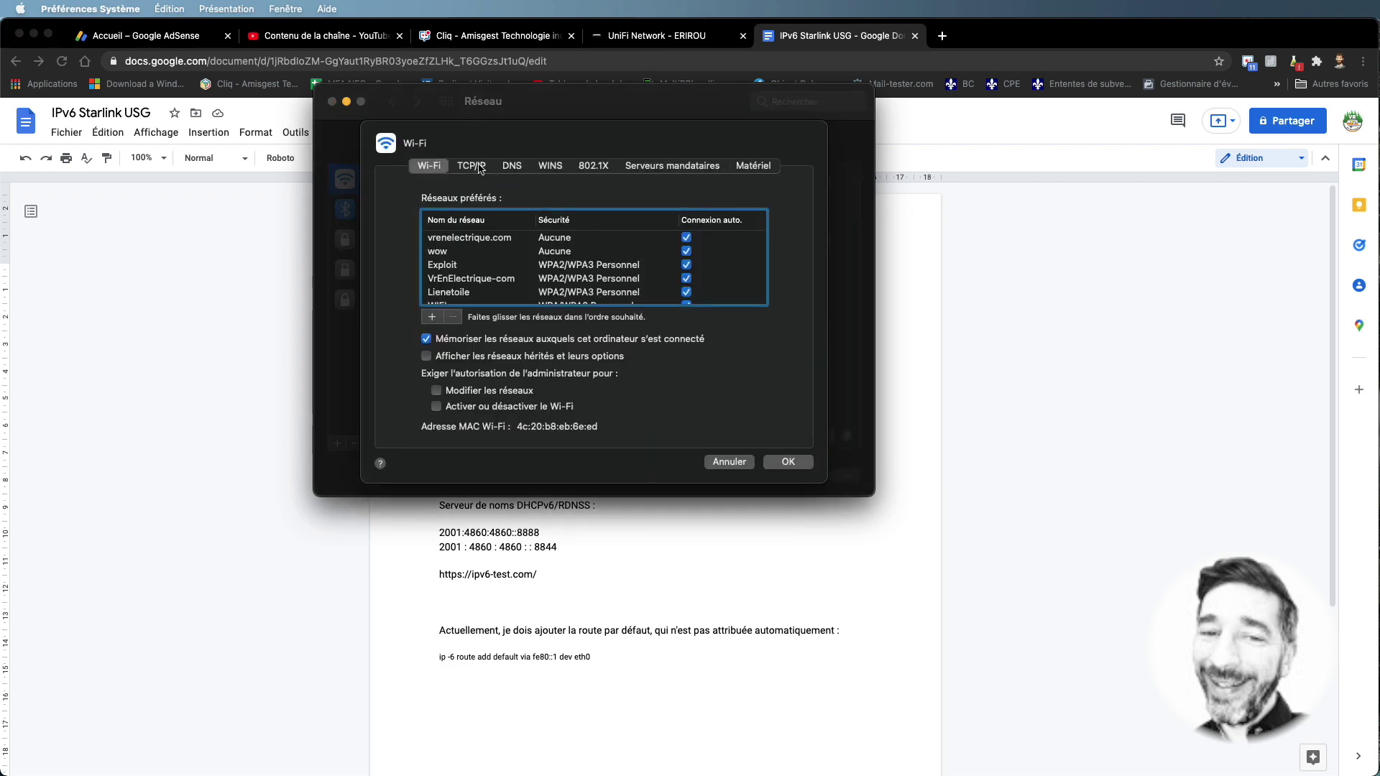
click(478, 166)
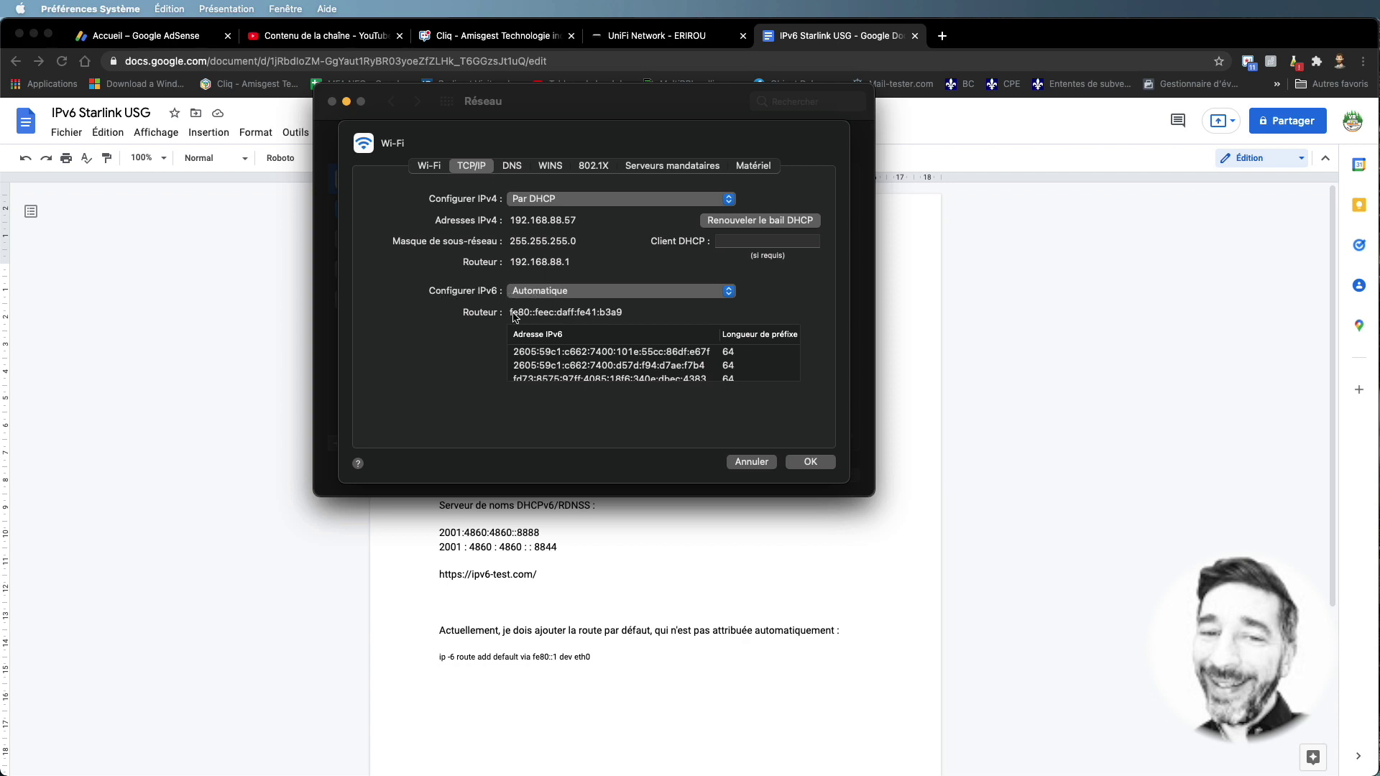
scroll(558, 361, right, 1)
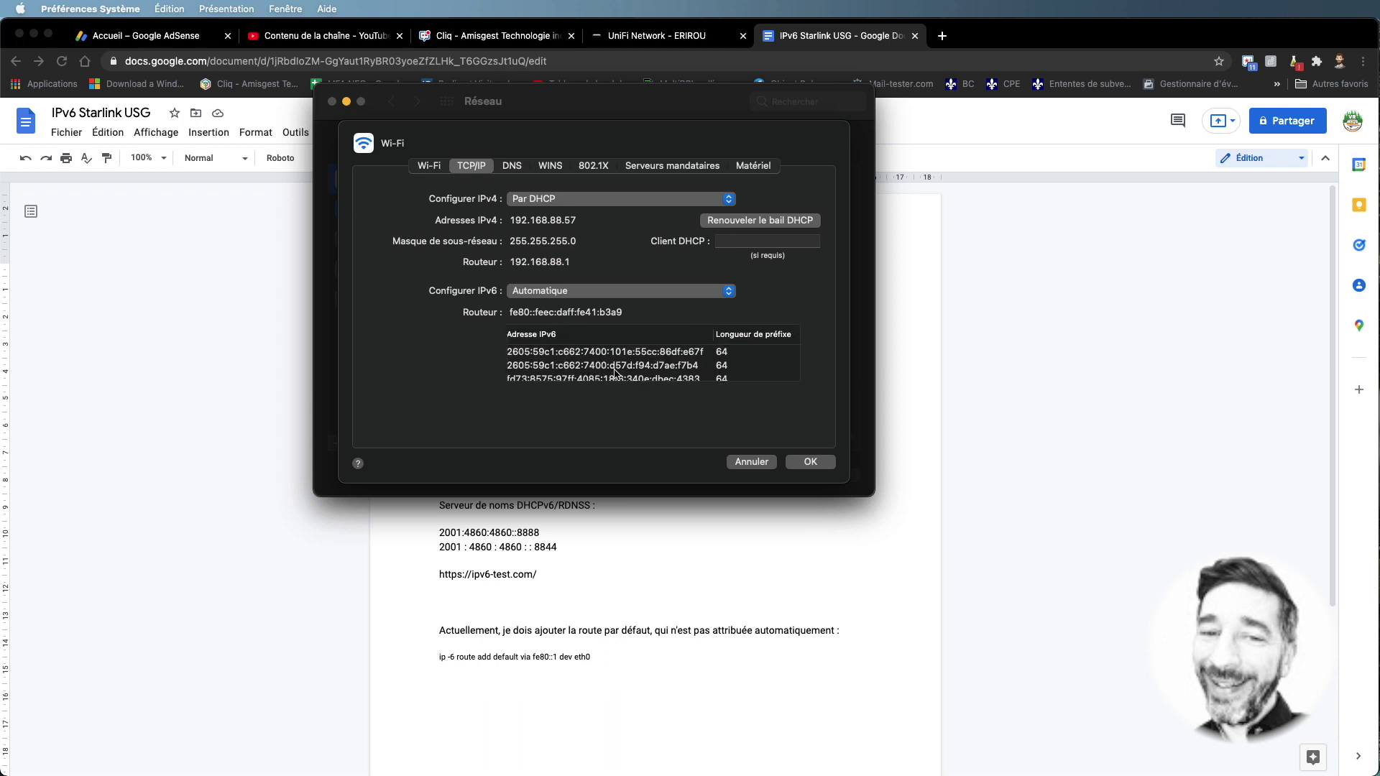
scroll(586, 370, down, 1)
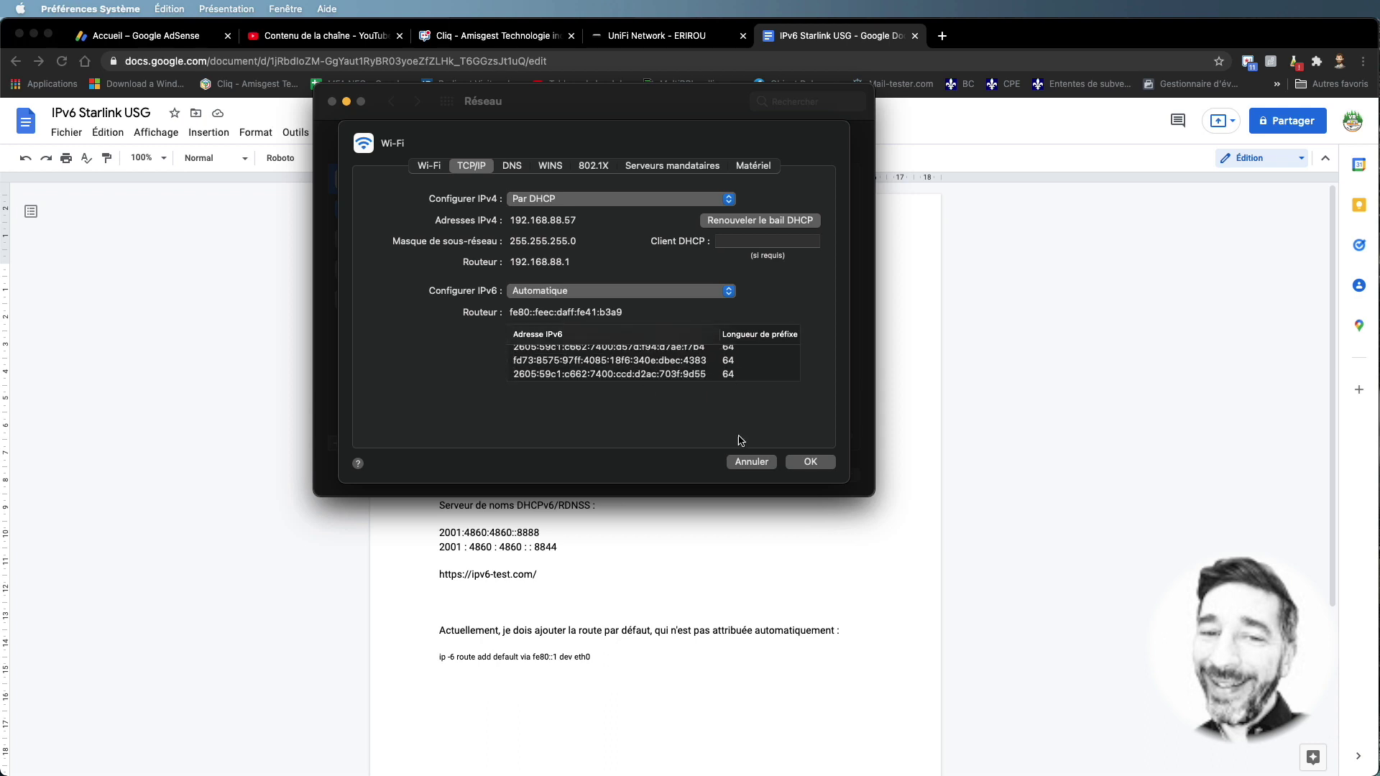
click(809, 462)
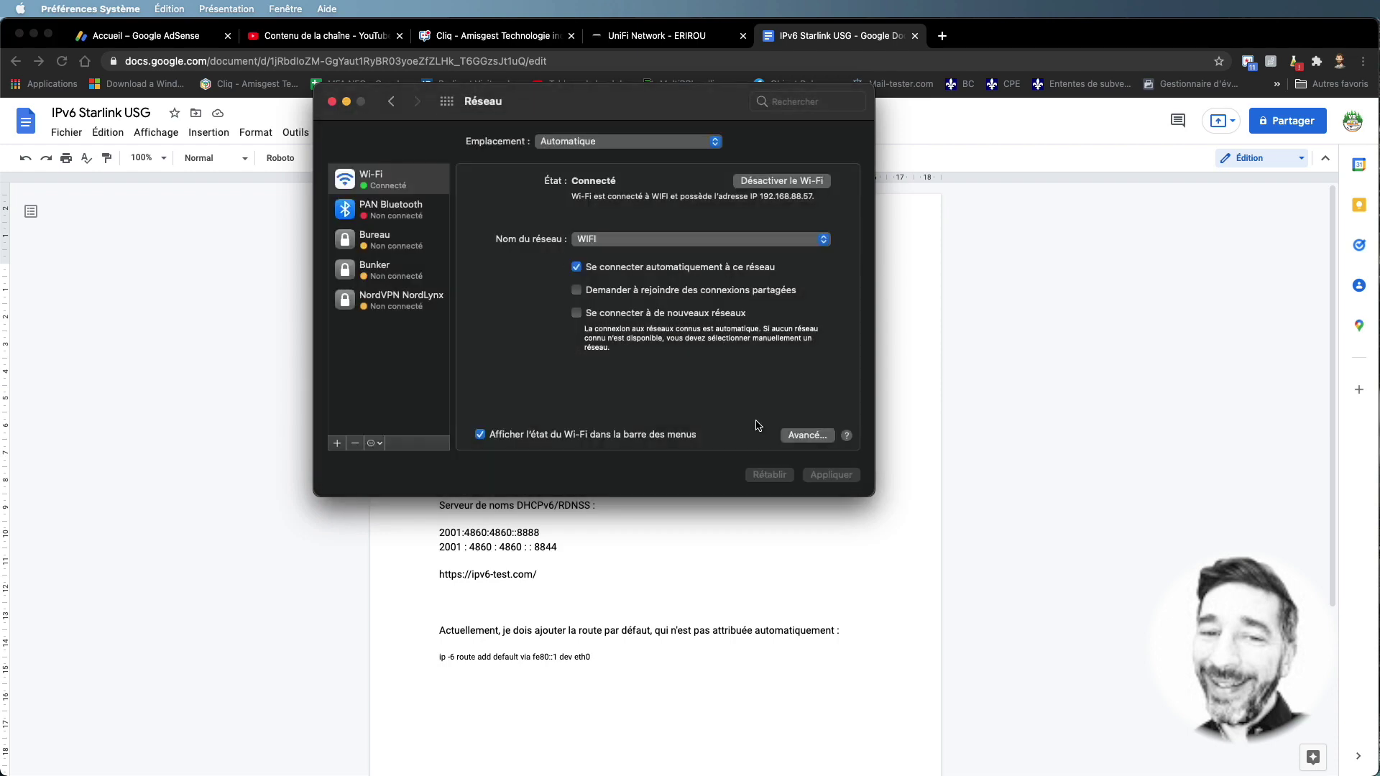
click(332, 101)
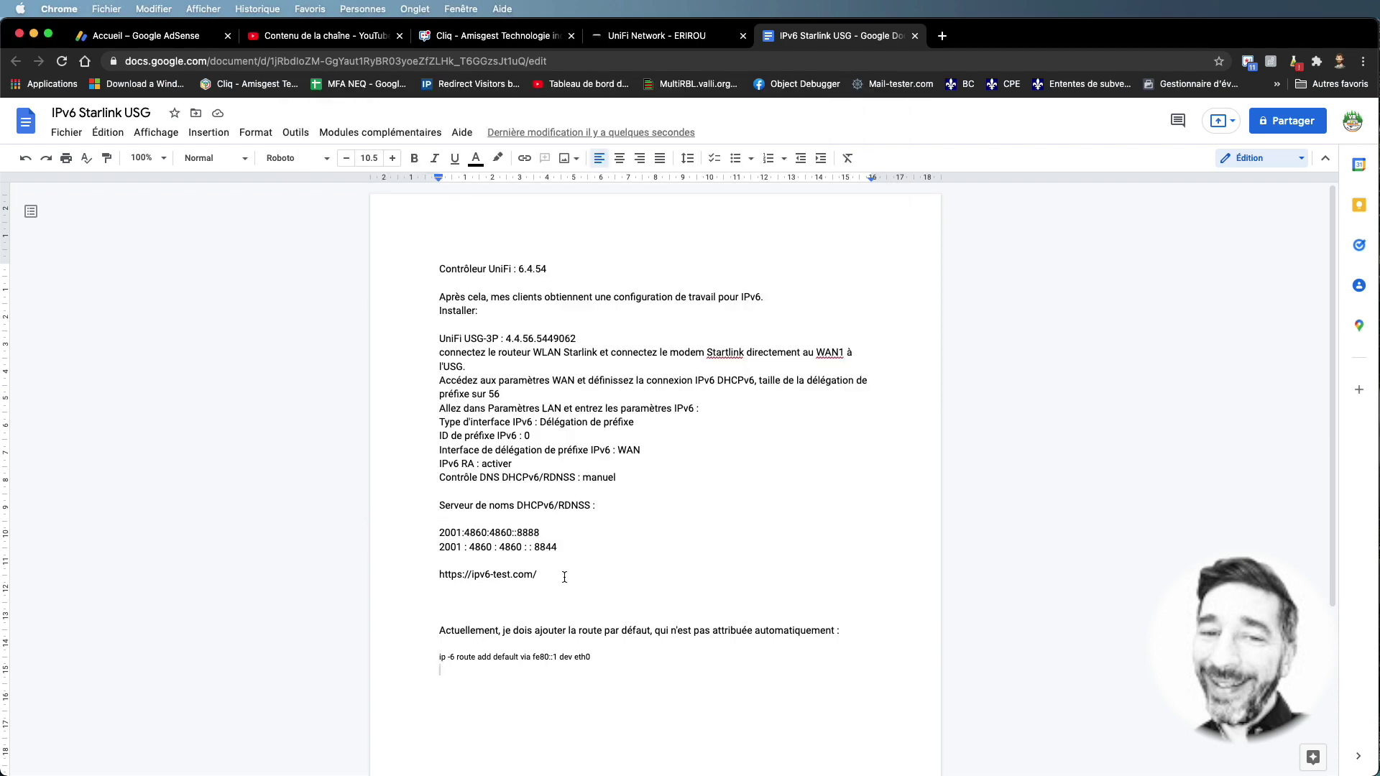
drag(538, 575, 436, 574)
key(Delete)
key(Delete)
key(Delete)
key(Delete)
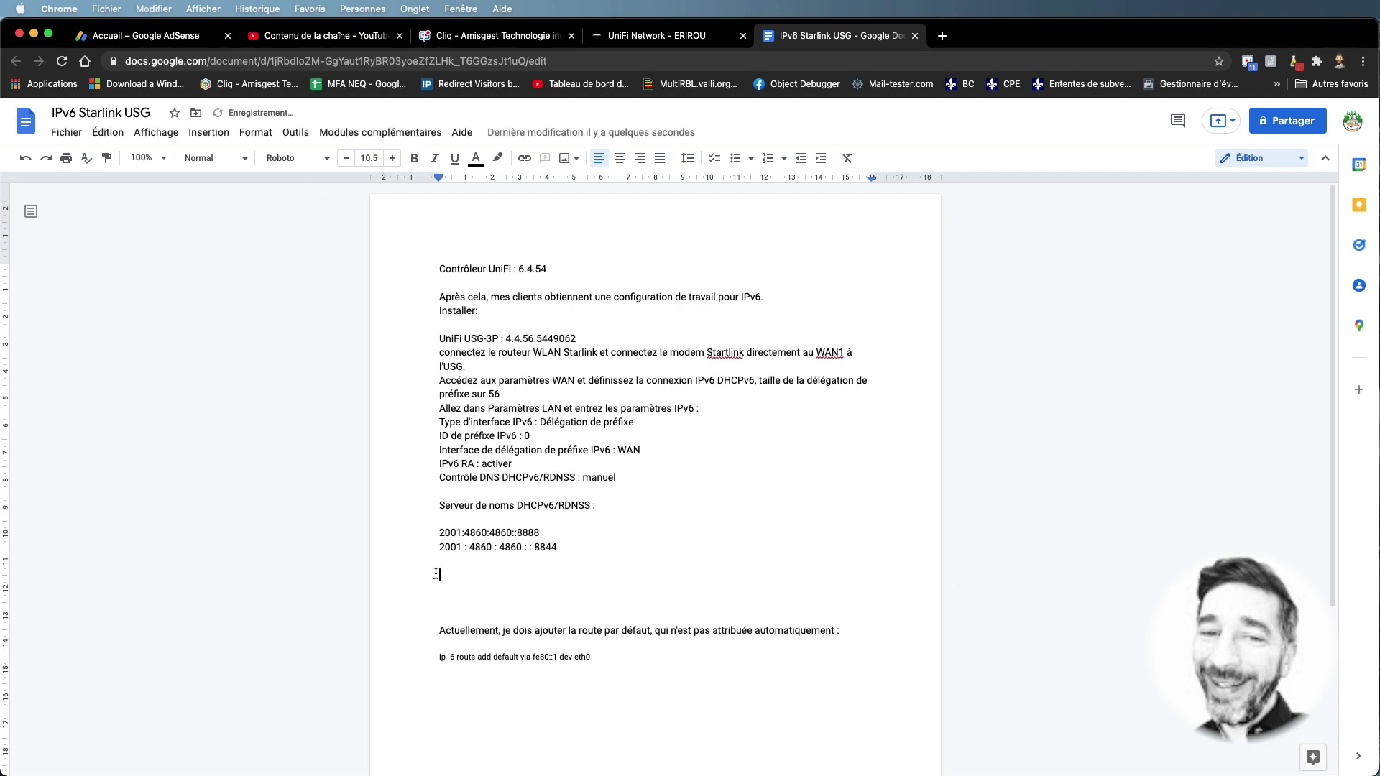
key(Down)
key(Down)
key(Down)
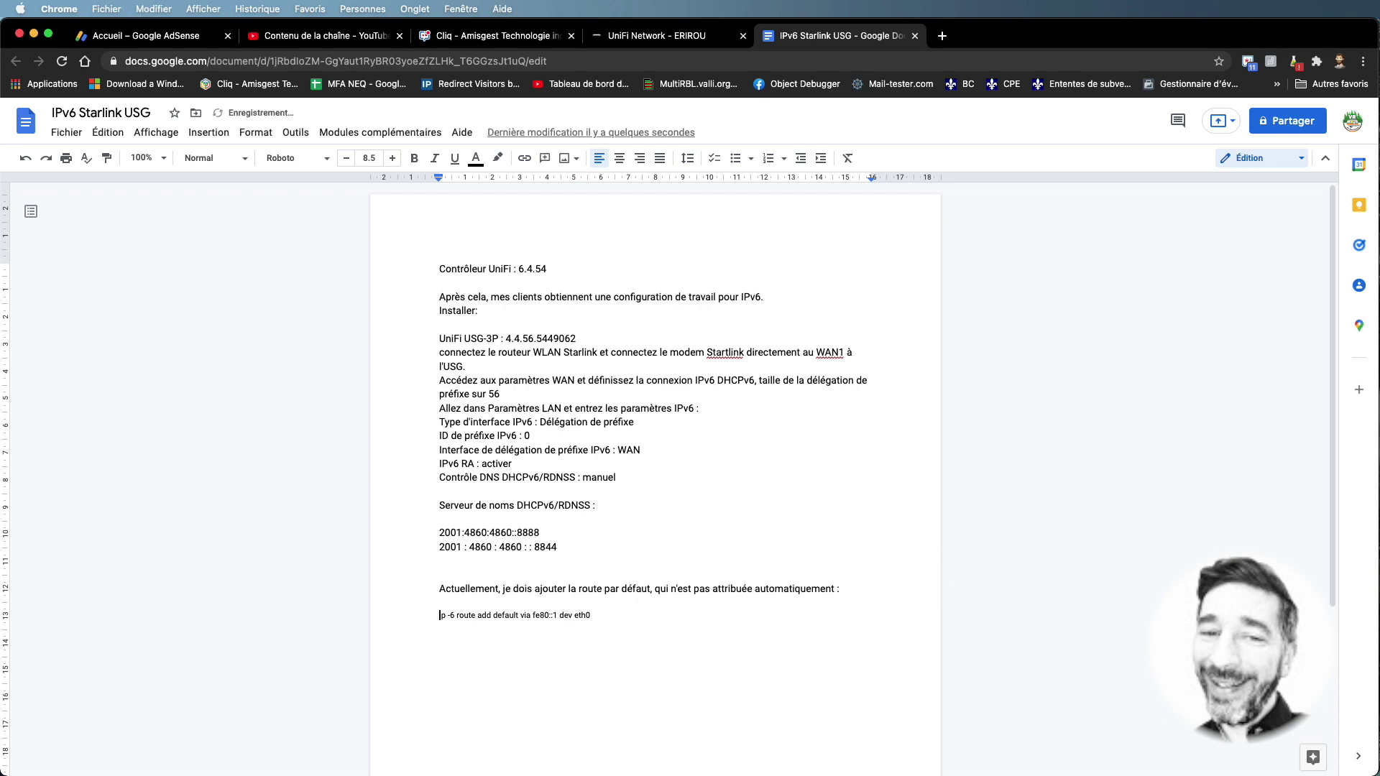
key(super+v)
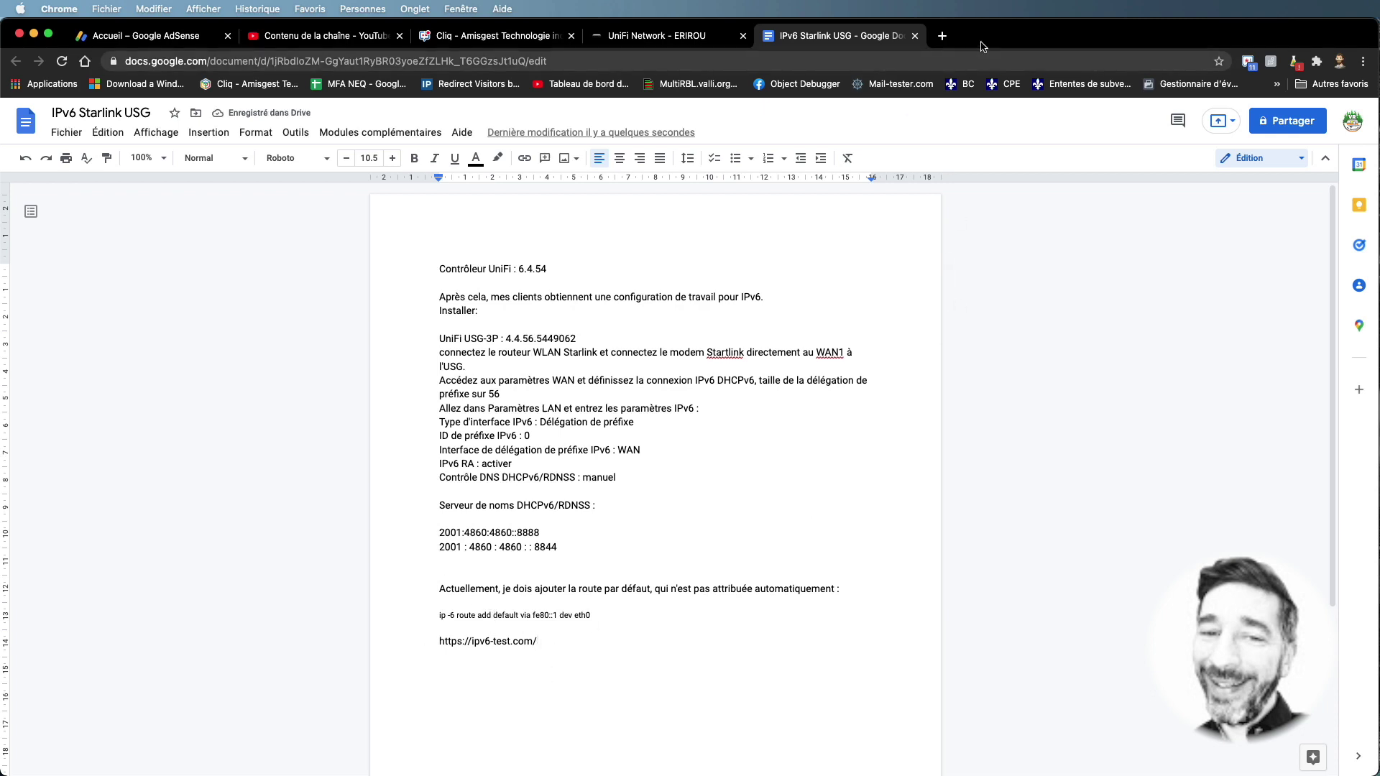
click(942, 39)
key(super+v)
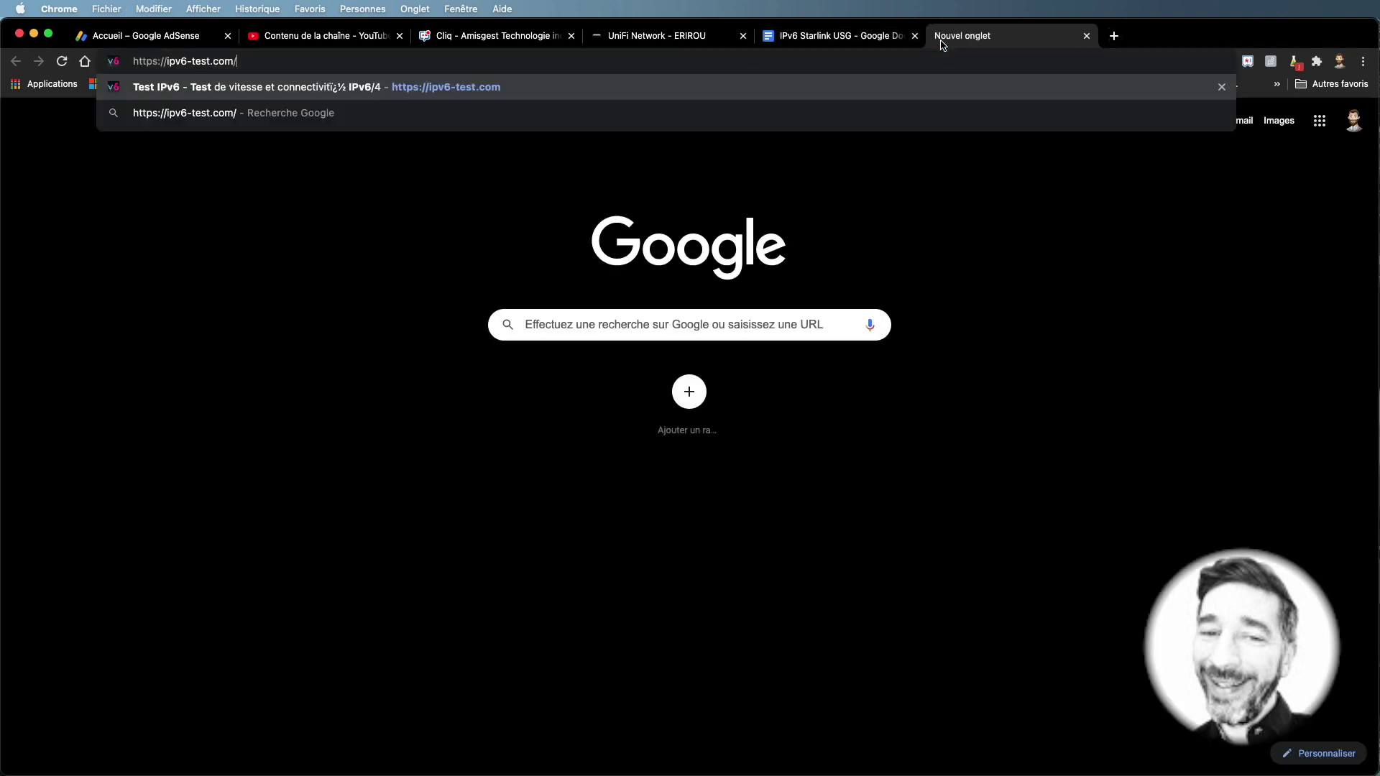
key(Return)
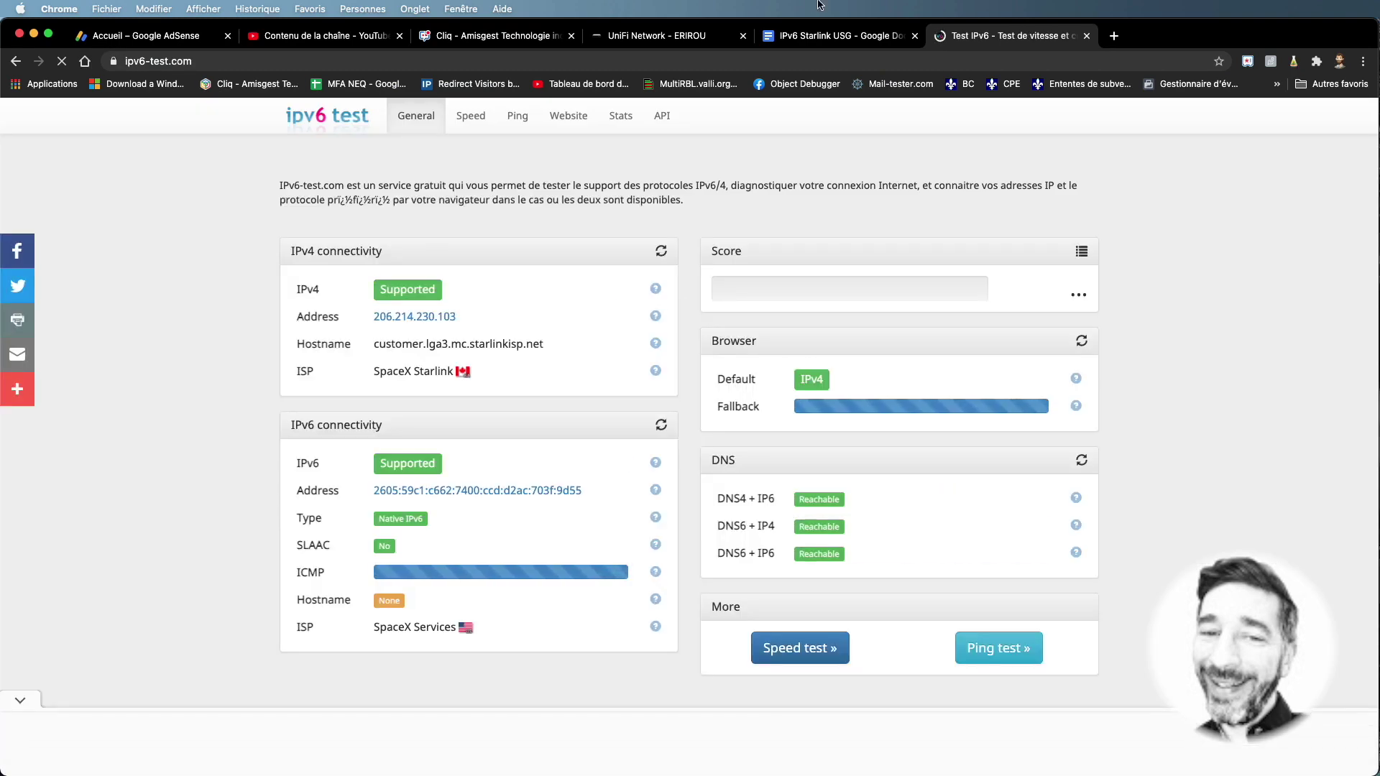
drag(293, 424, 489, 578)
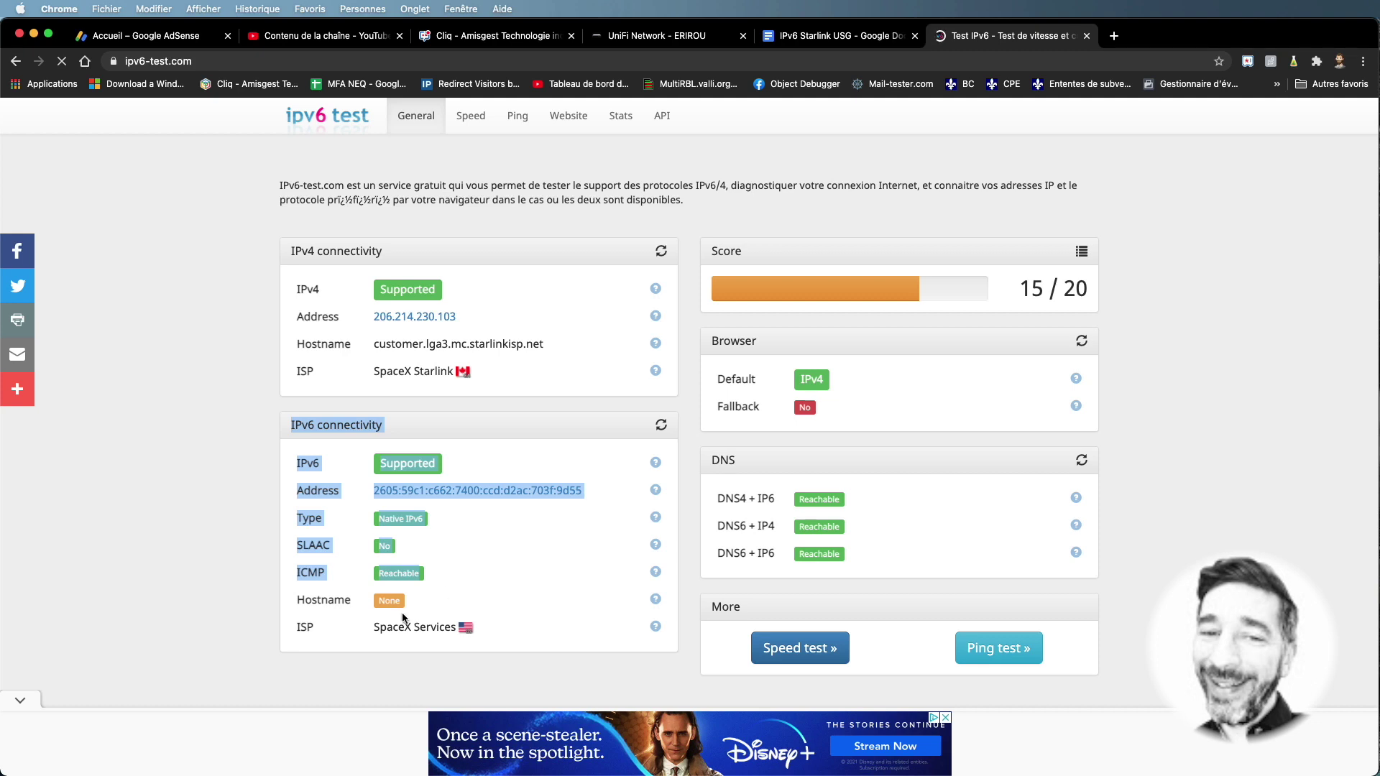
drag(368, 626, 453, 637)
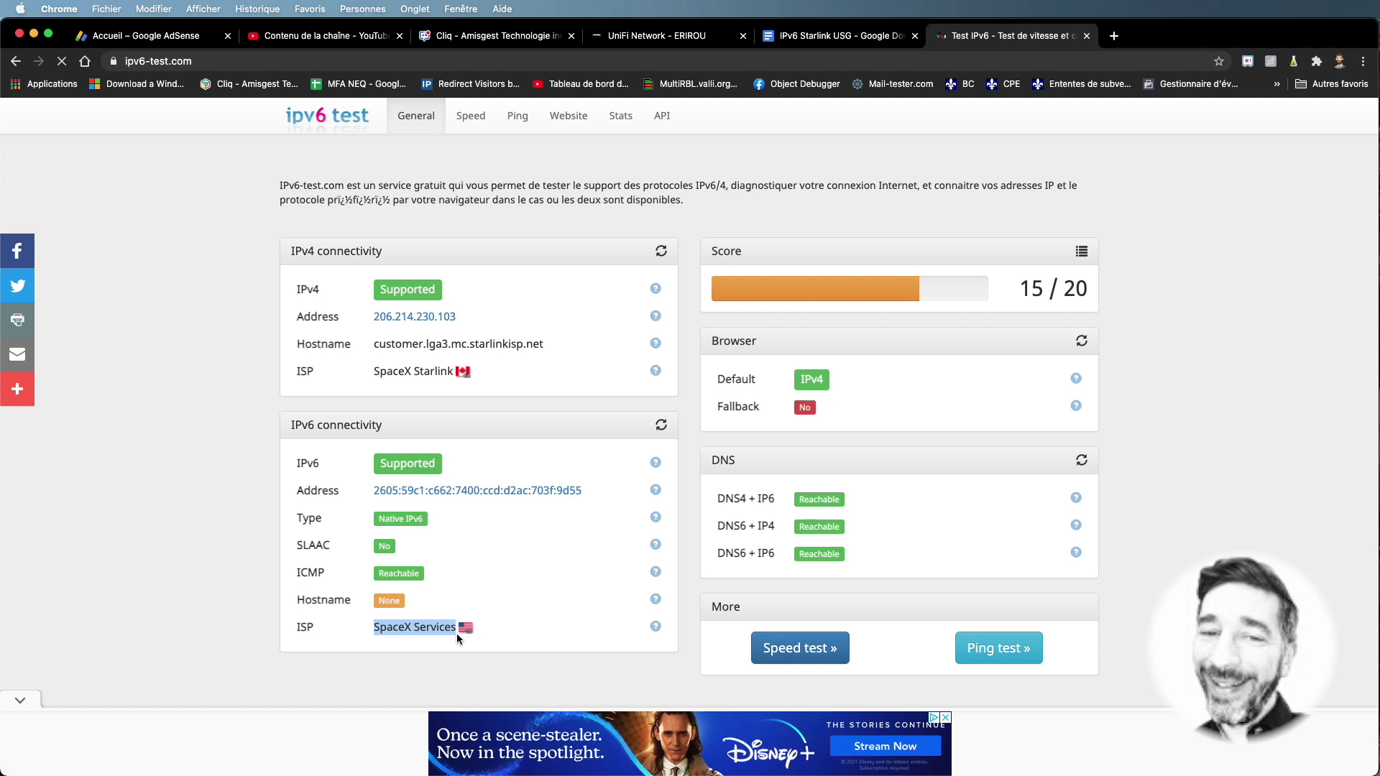
In the UniFi Network settings, look through the Internet and Networks pages and examine the static routes under Traffic Management
click(650, 36)
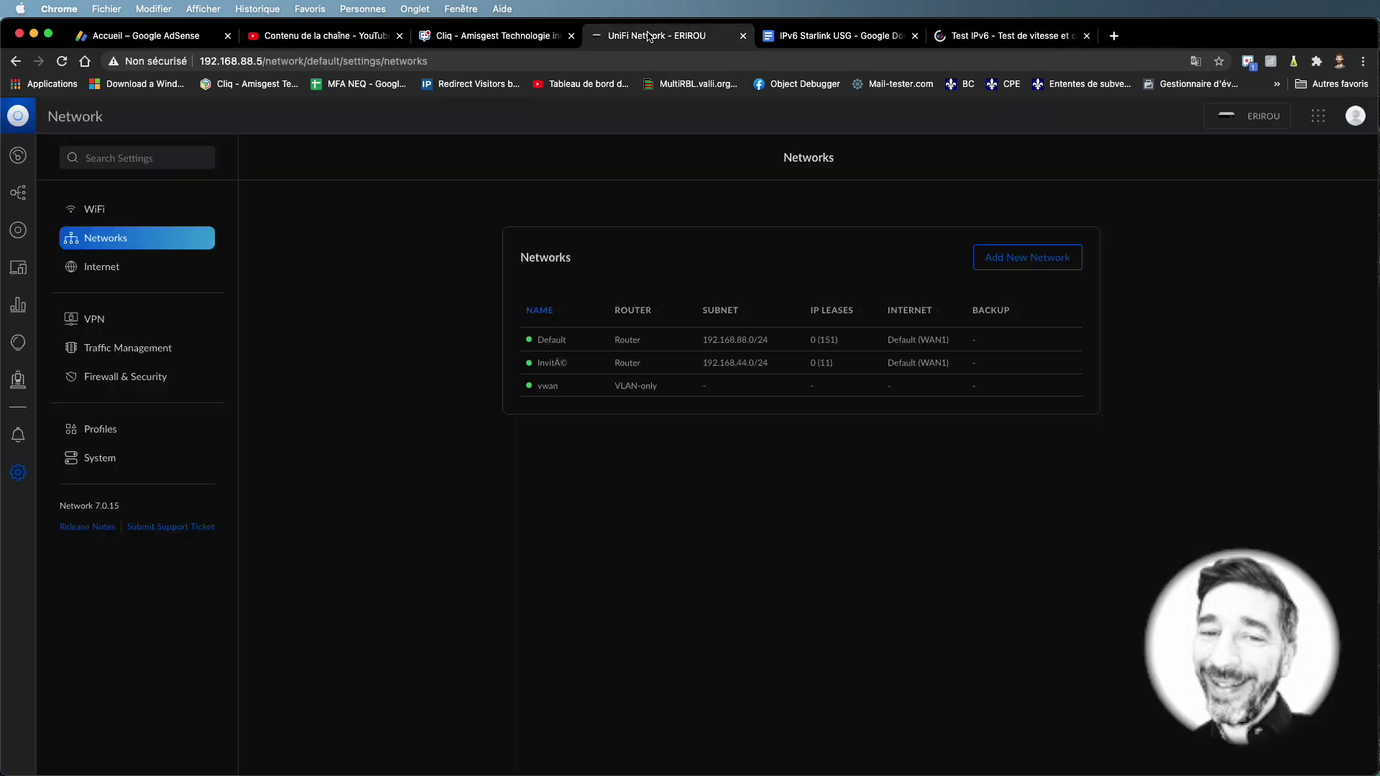
click(97, 273)
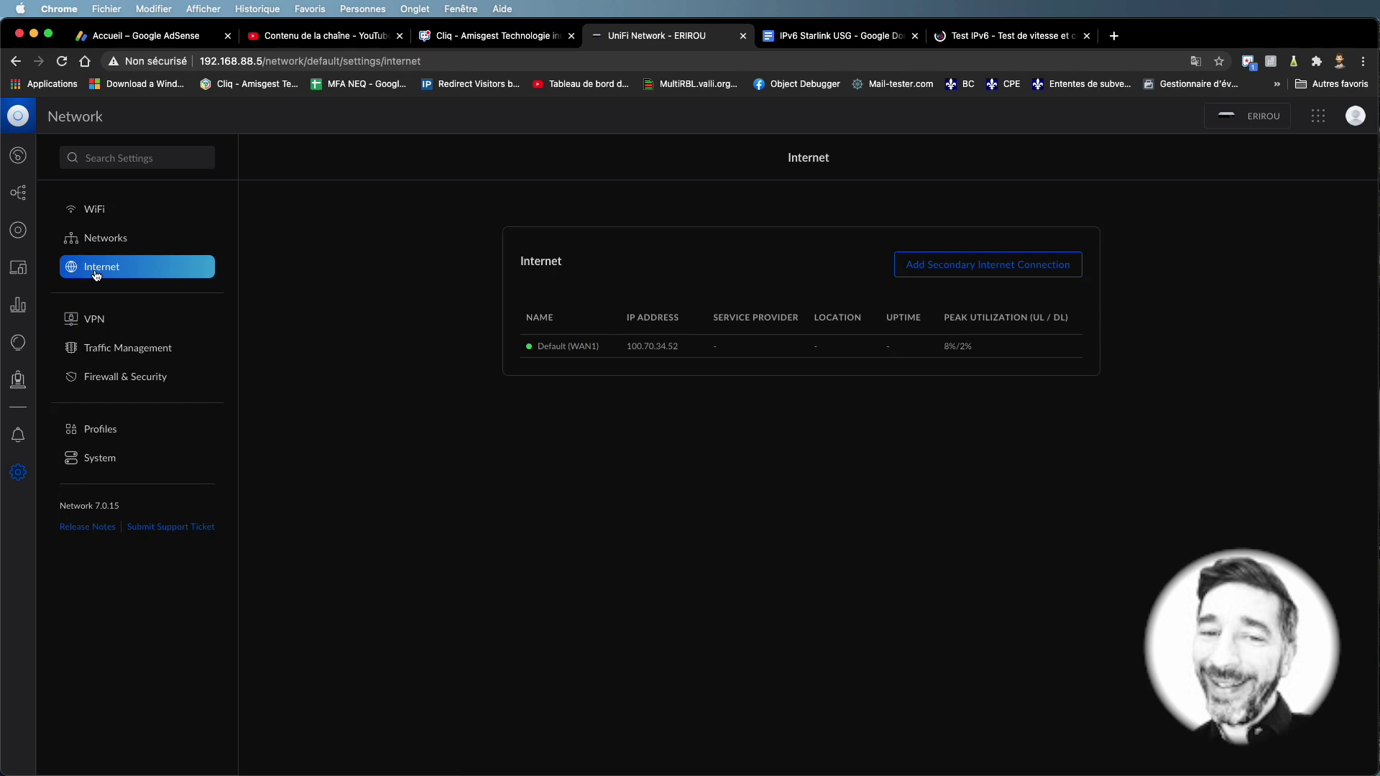
click(95, 247)
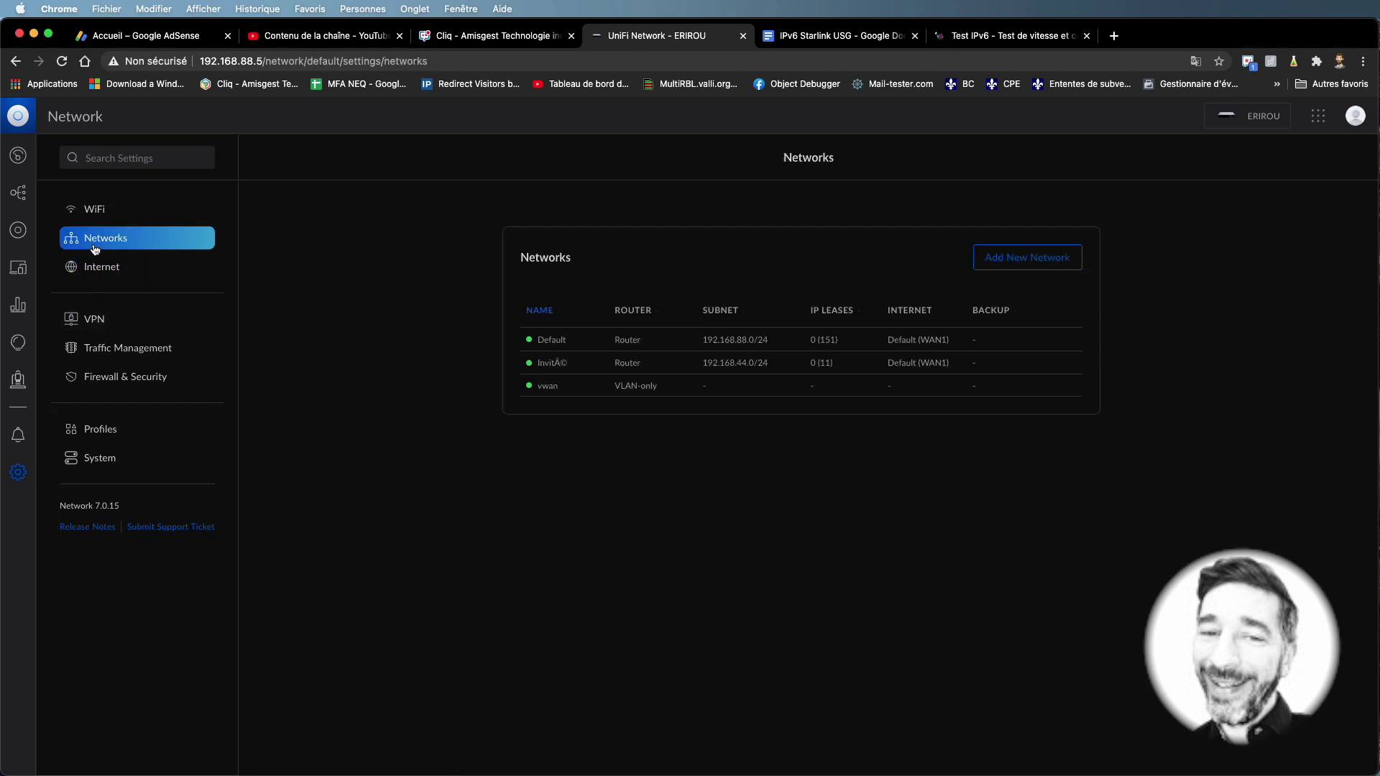
click(116, 358)
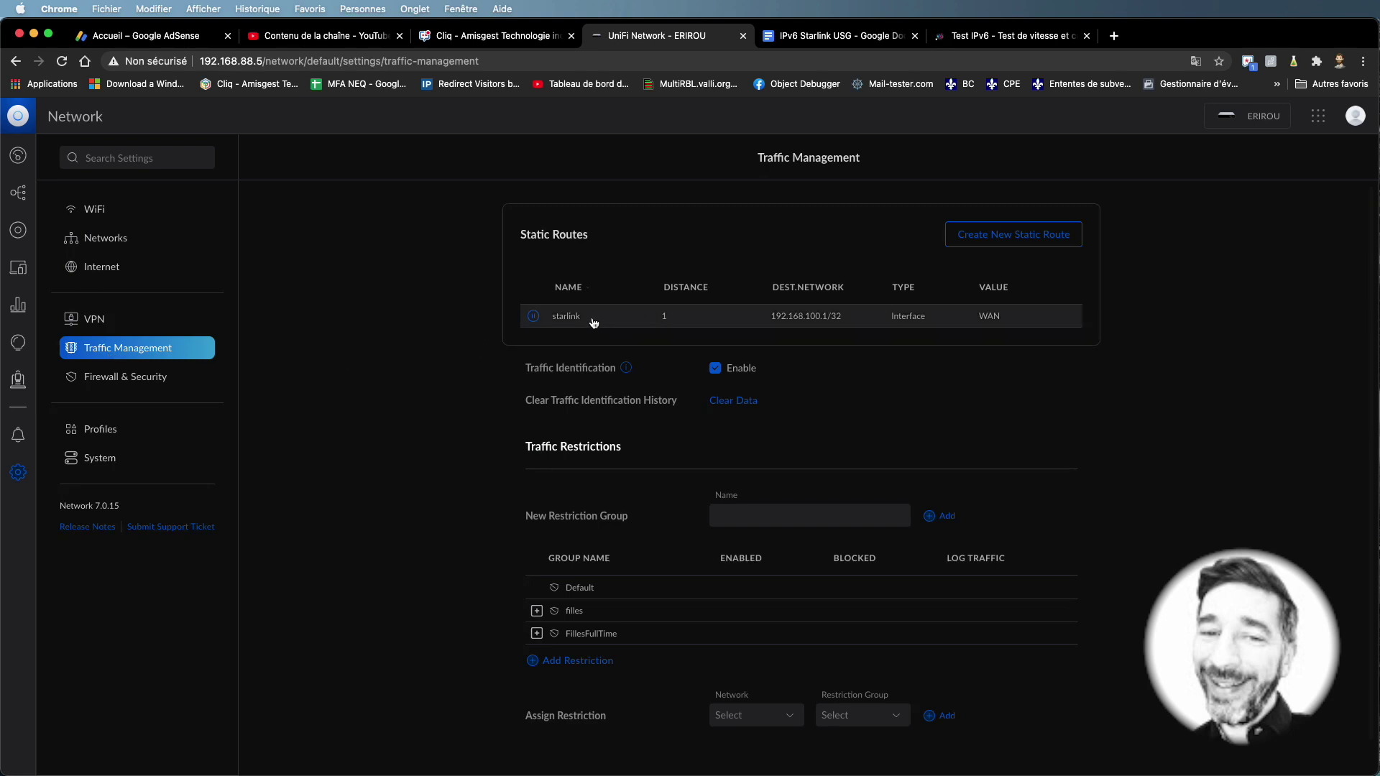
scroll(594, 323, down, 1)
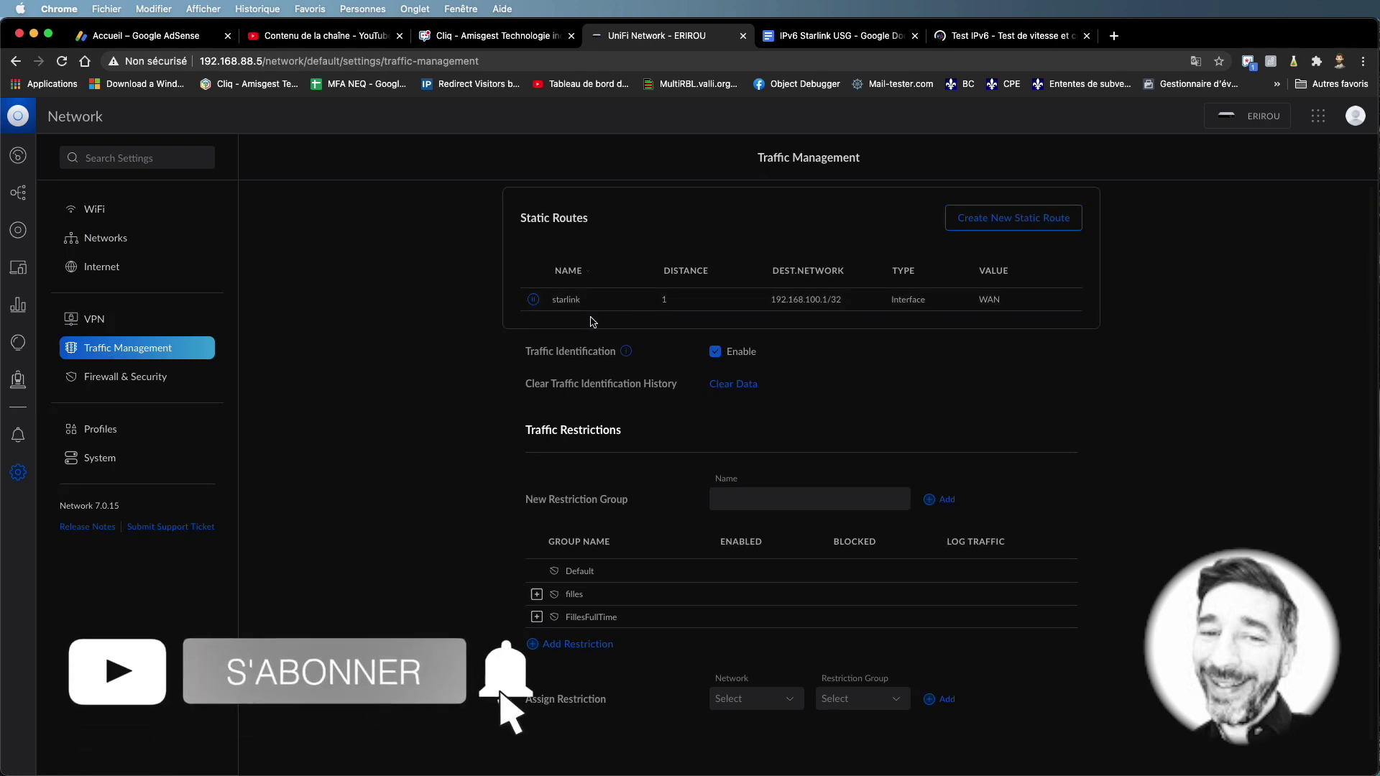